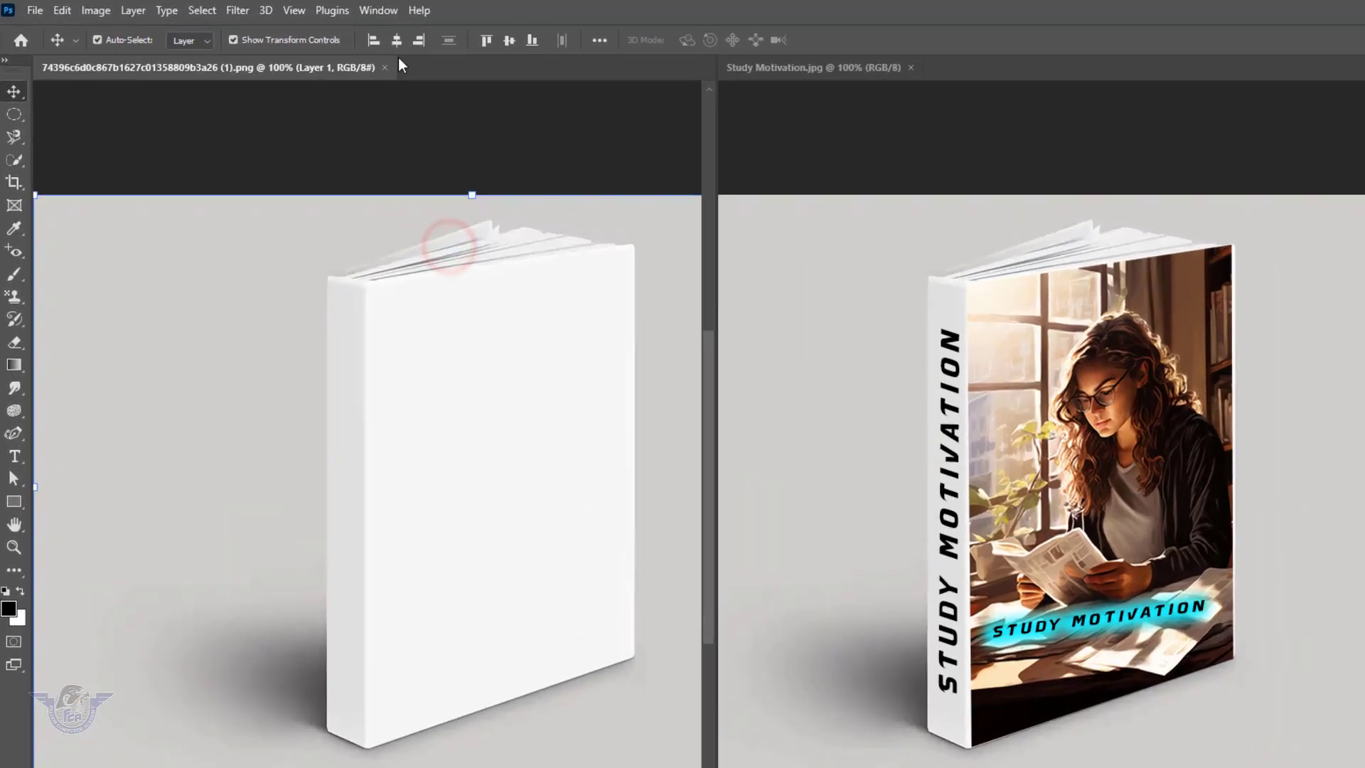
Consolidate all open document windows into tabs instead of the side-by-side arrangement.
left_click(306, 9)
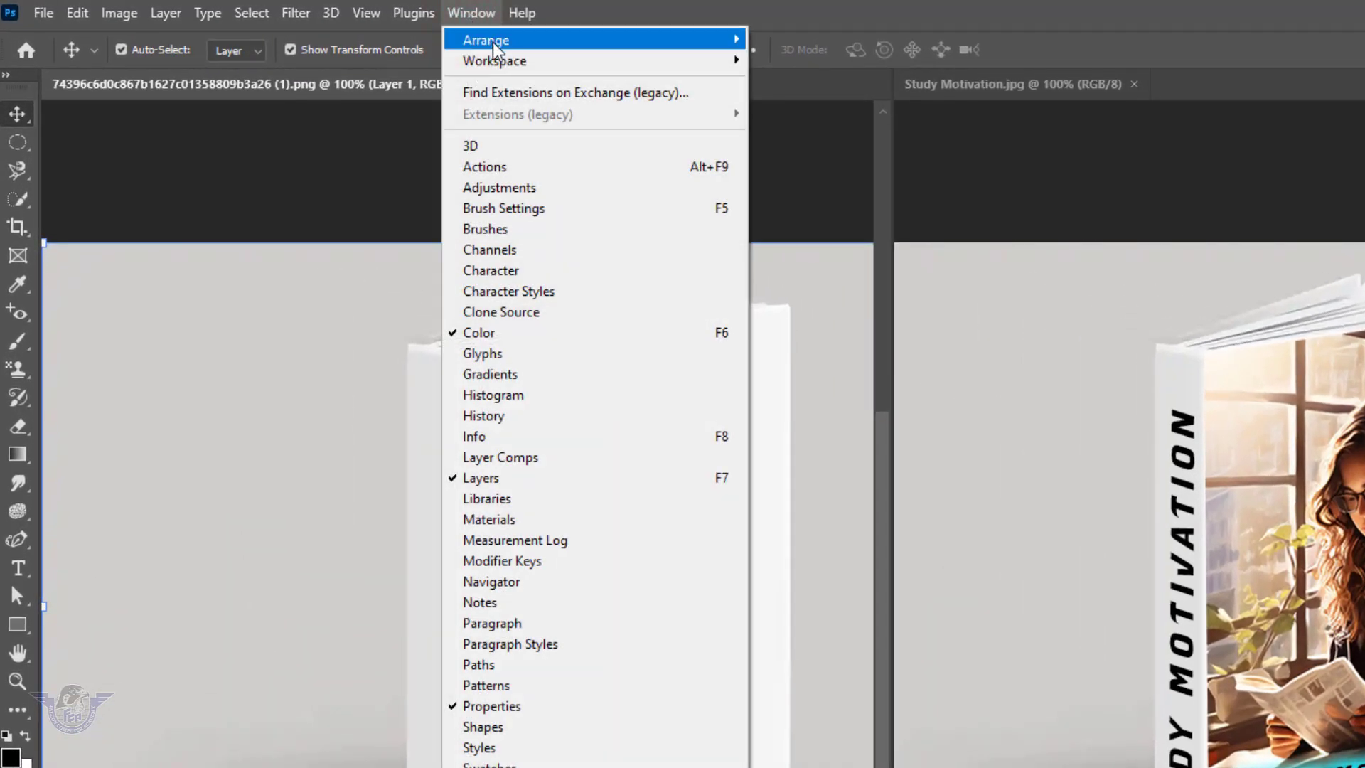
mouse_move(493, 41)
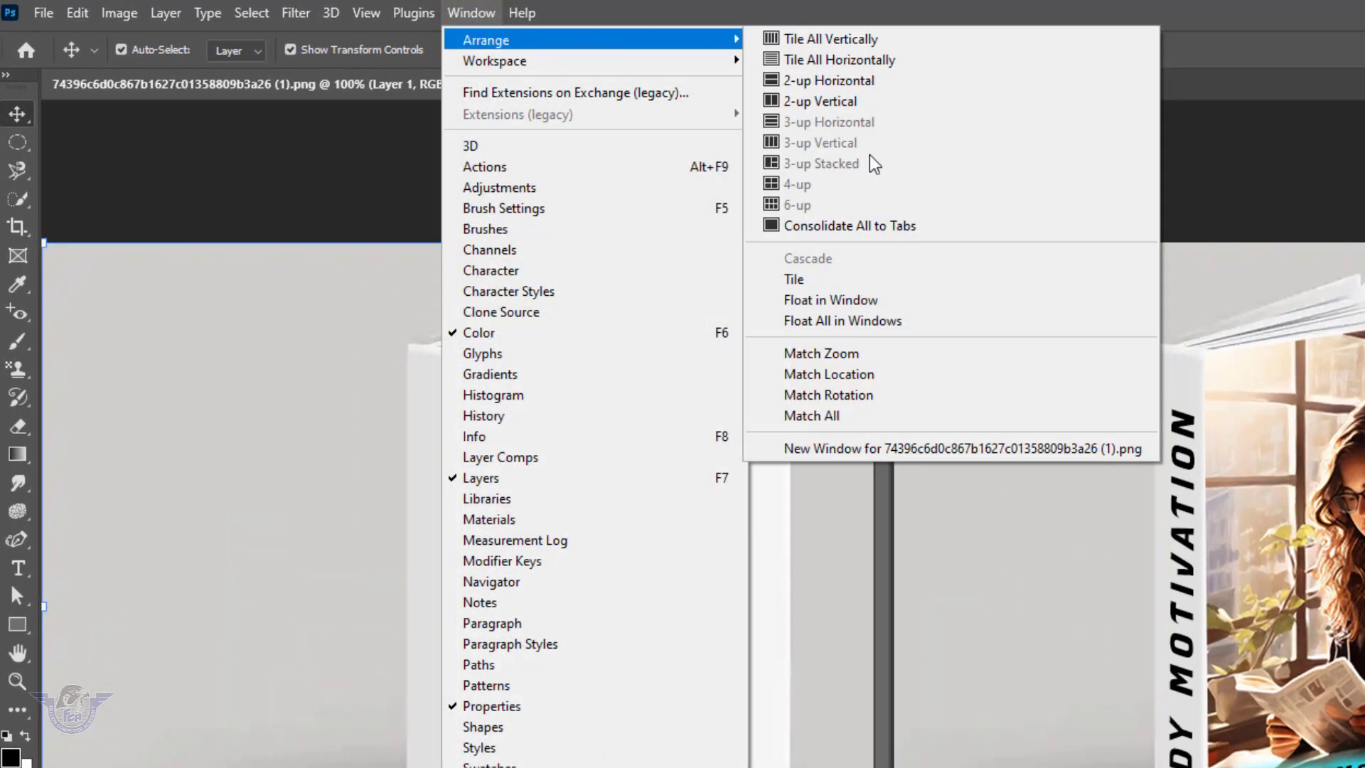
left_click(885, 226)
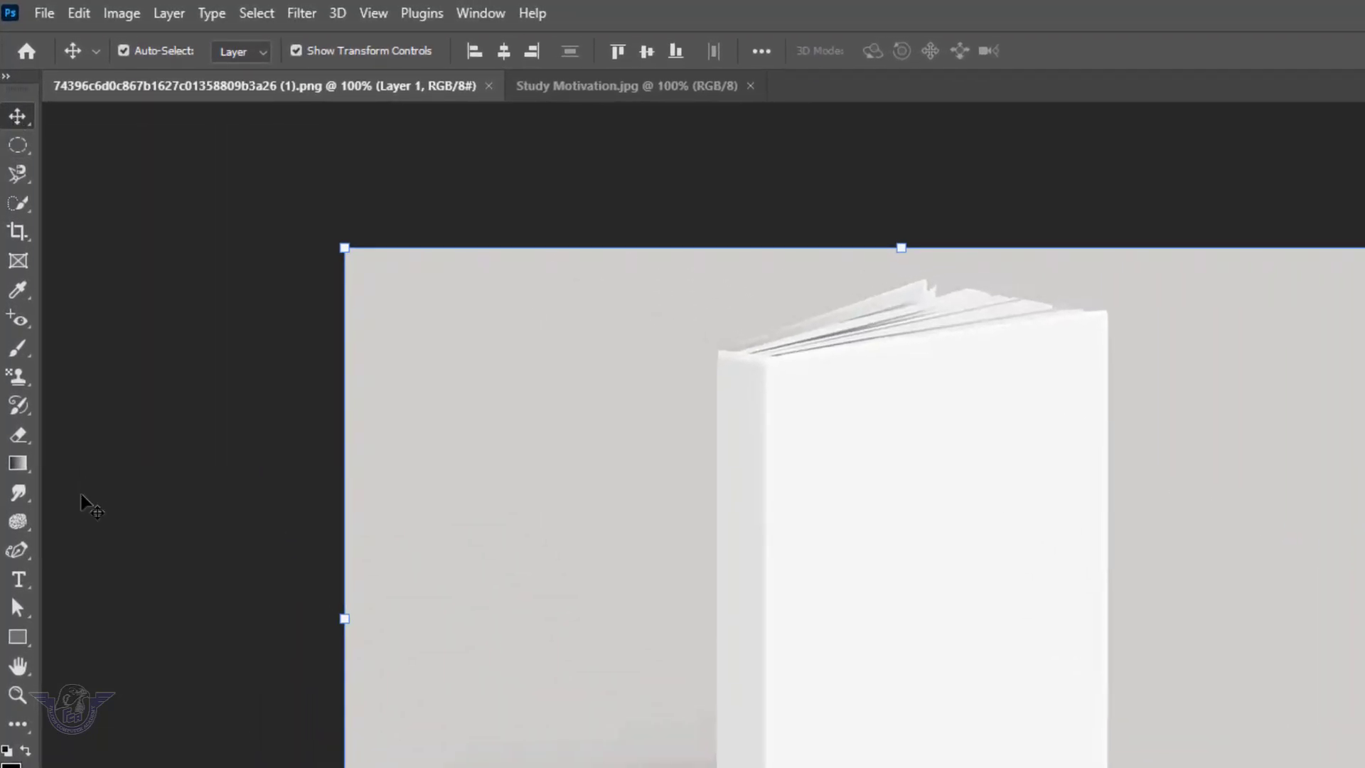
Draw a rectangle shape of about 302 × 452 px over the front cover of the blank book.
left_click(16, 640)
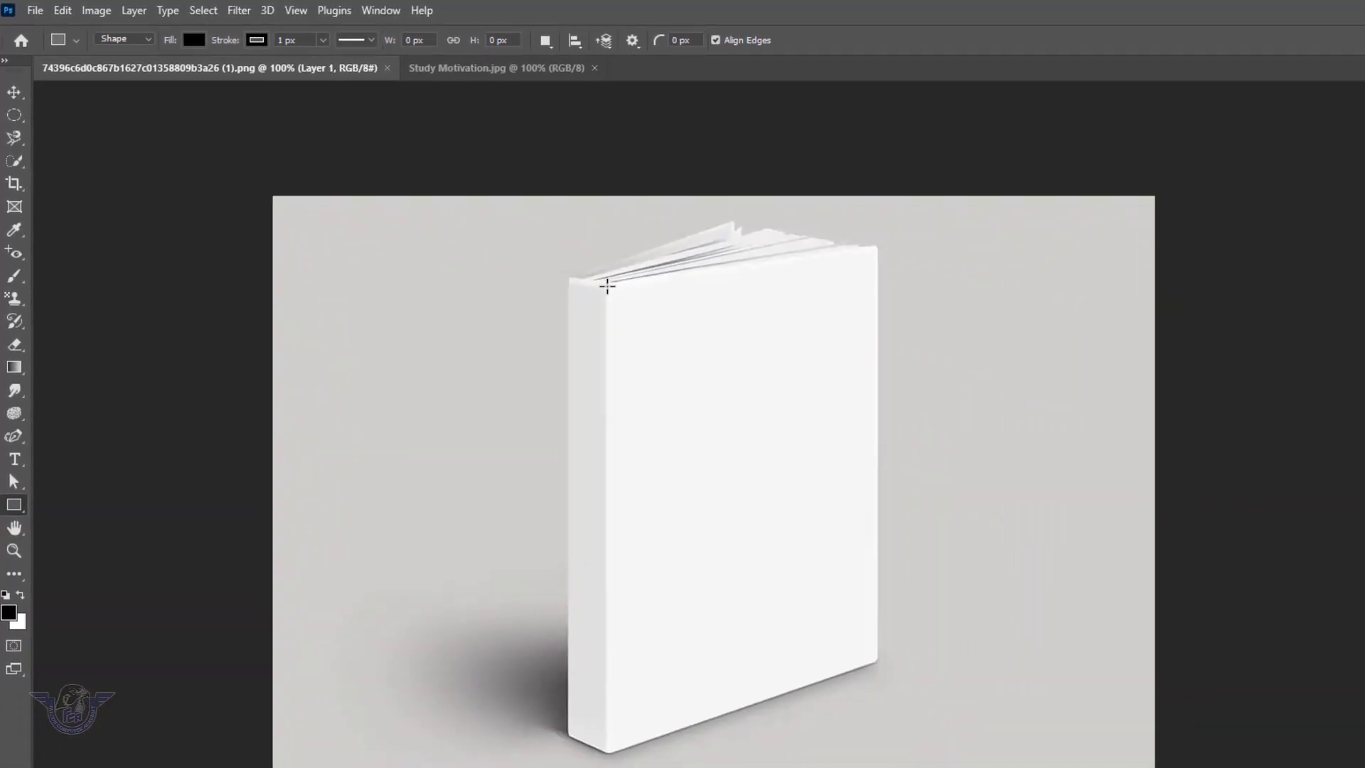
left_click_drag(761, 359, 1058, 739)
left_click_drag(782, 545, 808, 633)
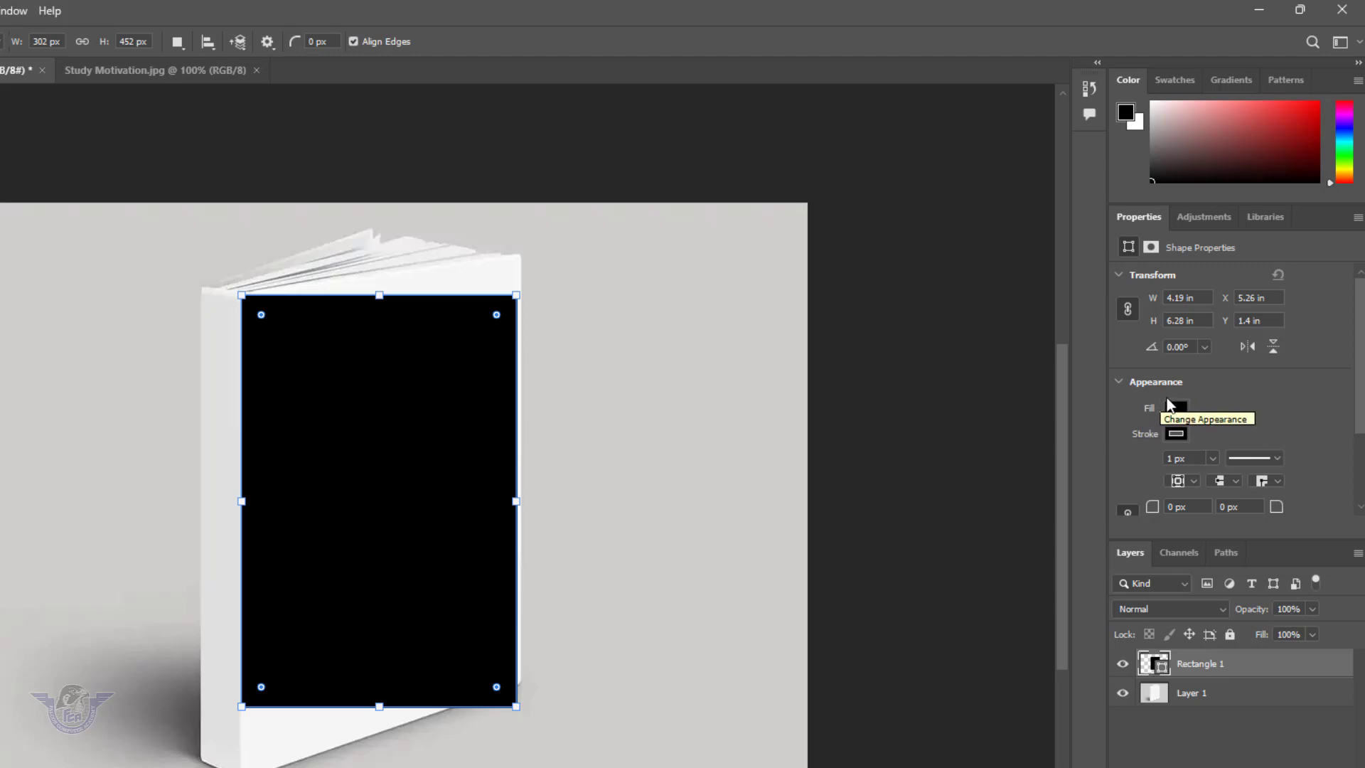
Set the rectangle's fill to black and its stroke to none.
left_click(1121, 385)
left_click(1120, 385)
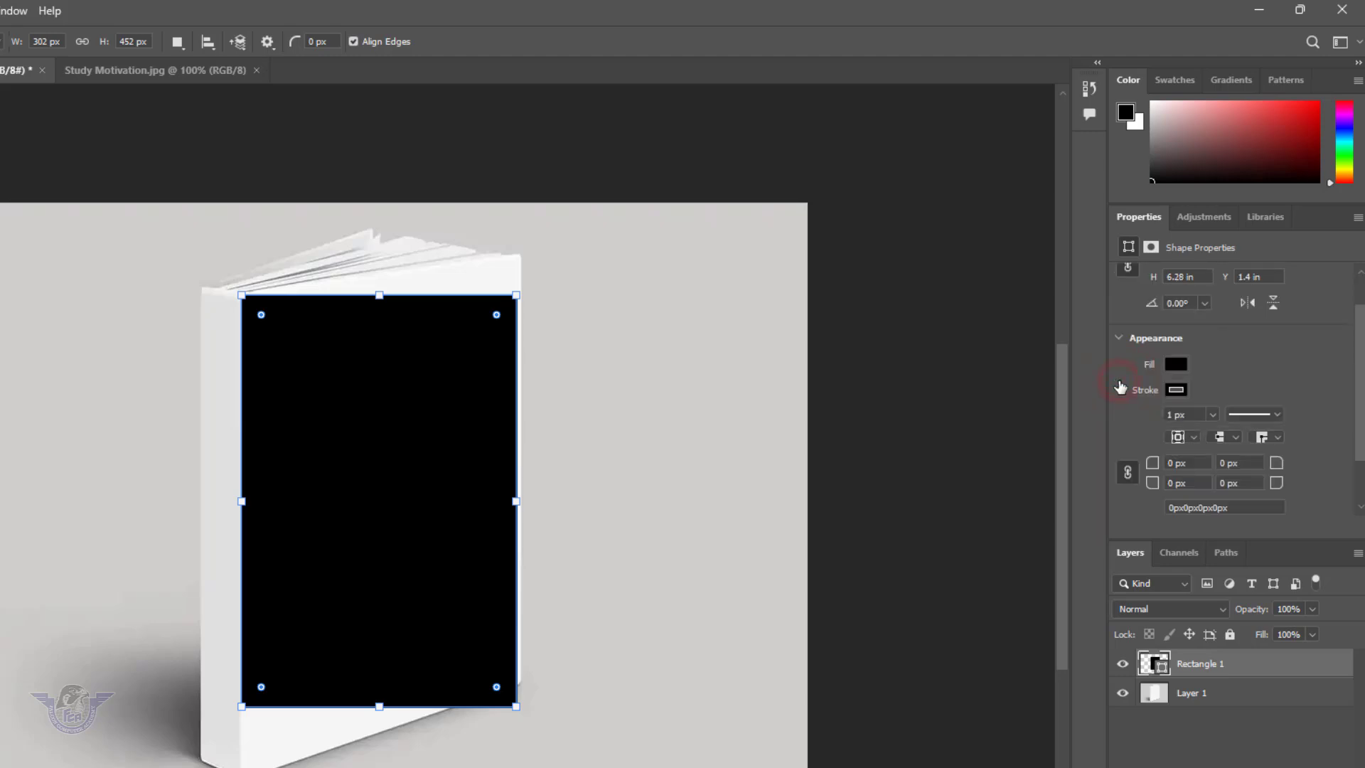
left_click(1175, 365)
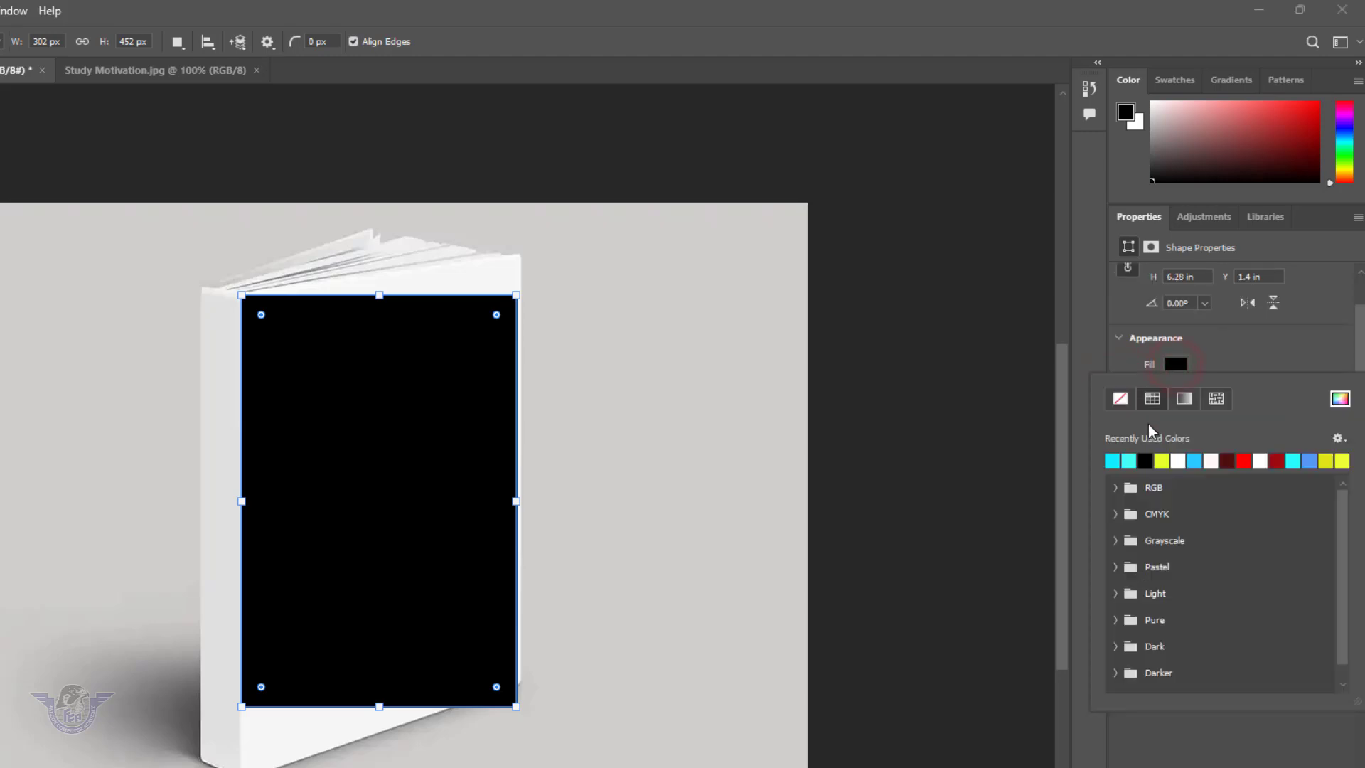
left_click(1147, 461)
left_click(1243, 366)
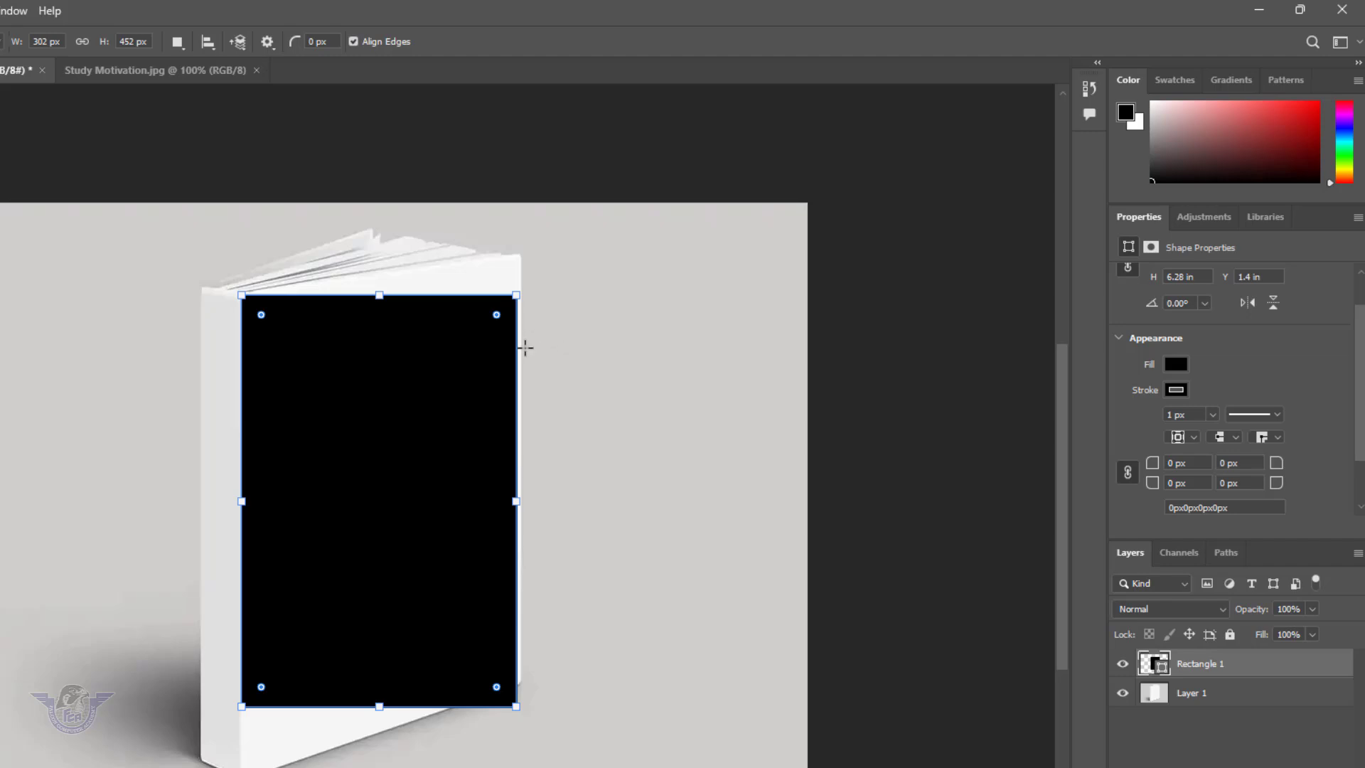
left_click(1177, 390)
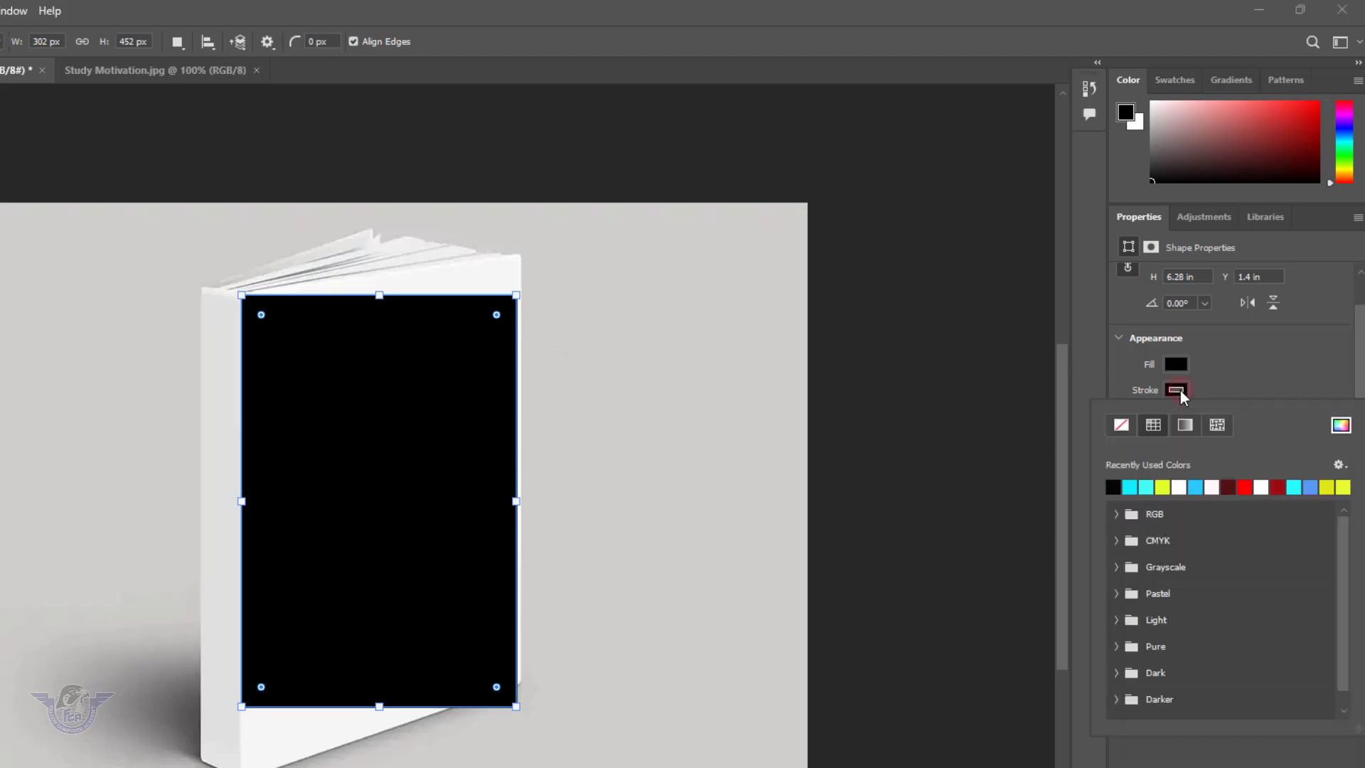
left_click(1122, 423)
left_click(1249, 363)
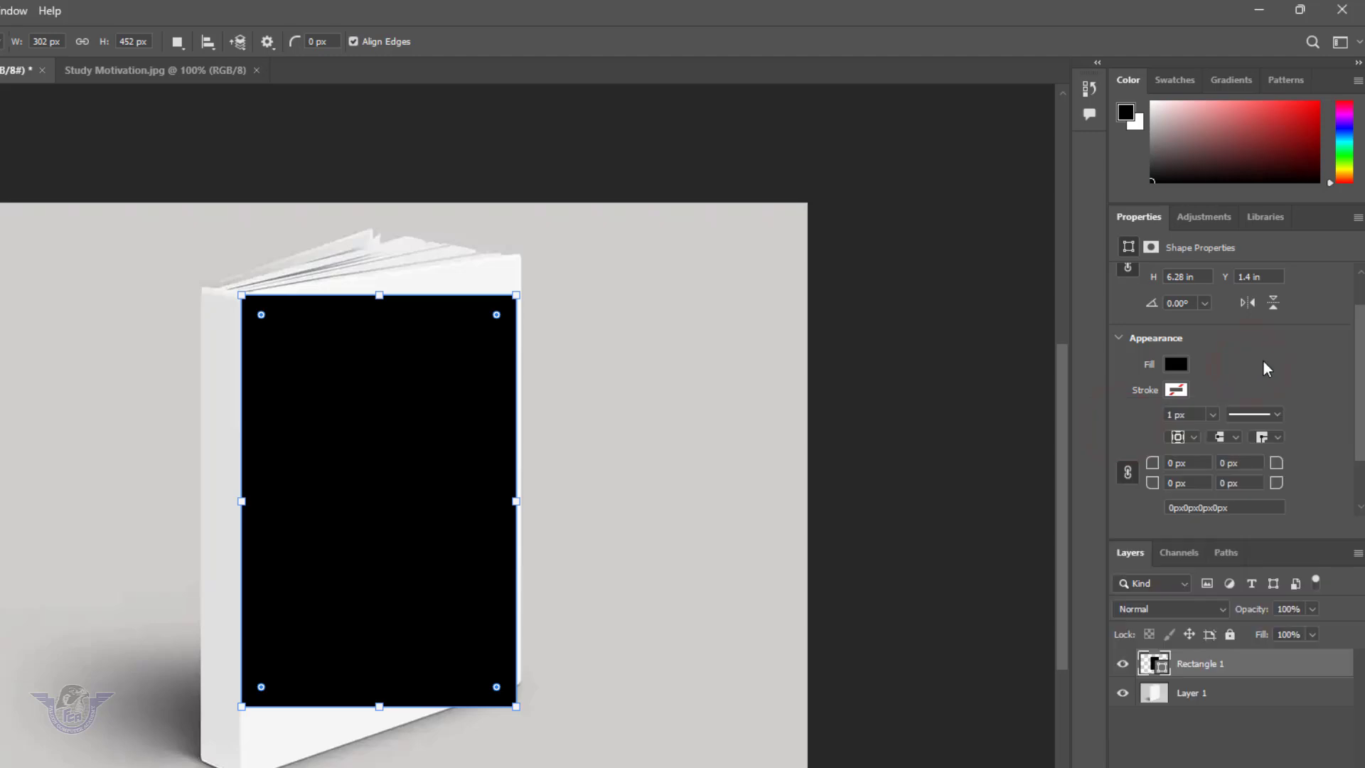
Convert the Rectangle 1 layer to a smart object.
right_click(1199, 667)
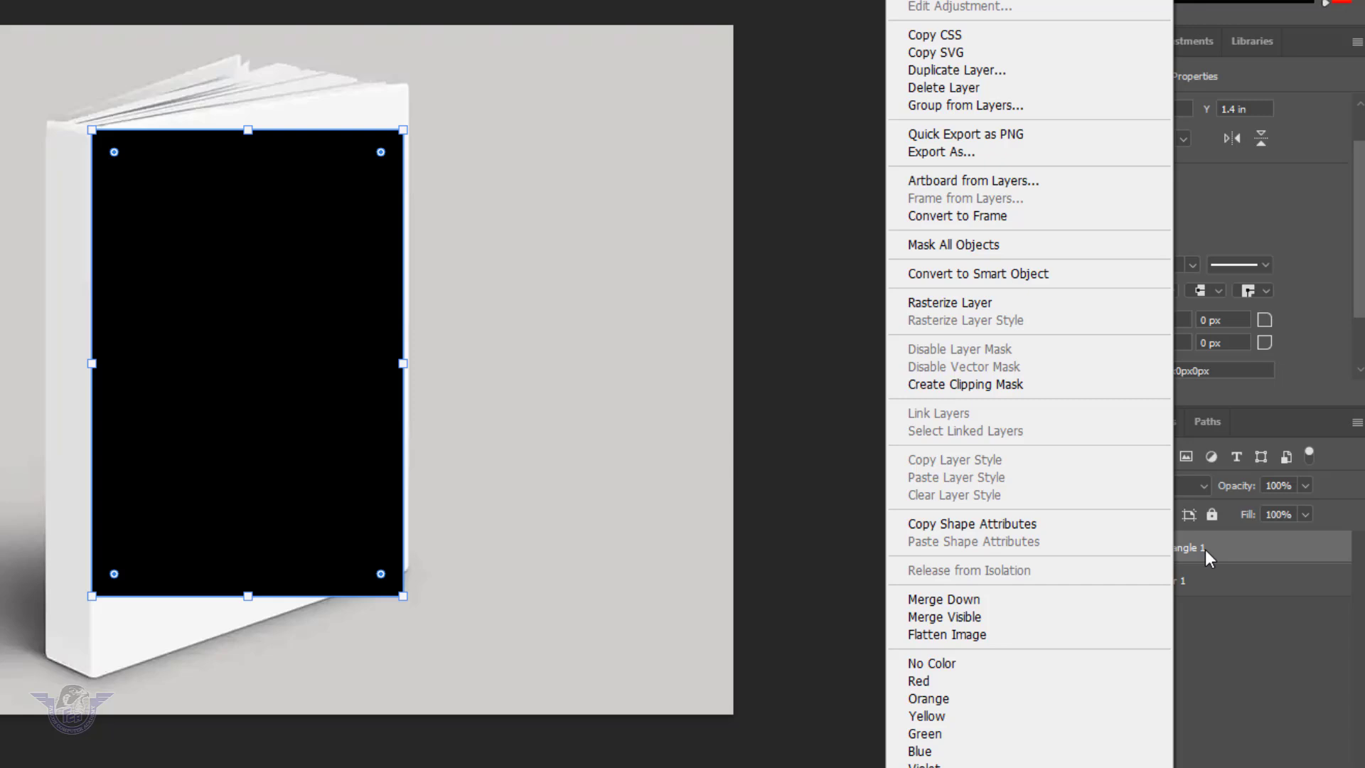
right_click(1205, 553)
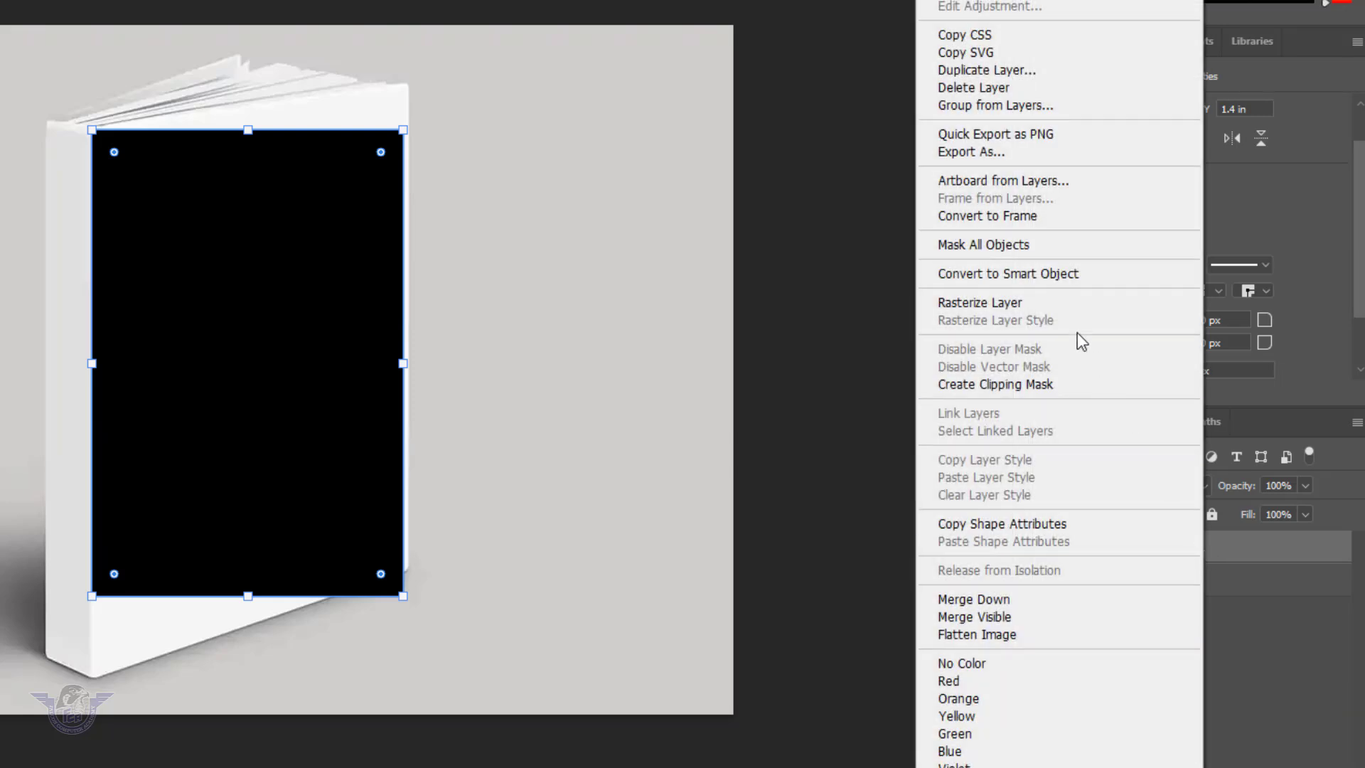
left_click(1064, 276)
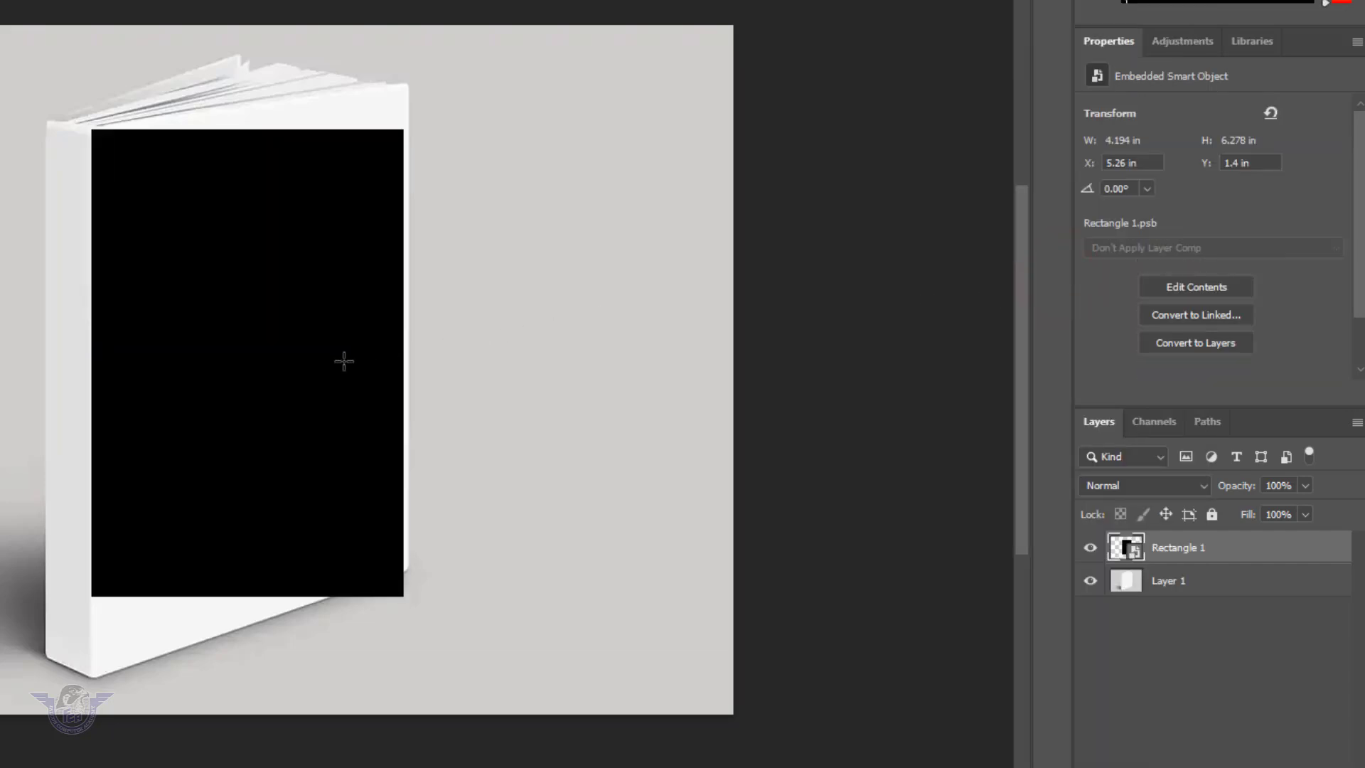
Distort the rectangle so its corners match the corners of the book's front cover.
key("ctrl+t")
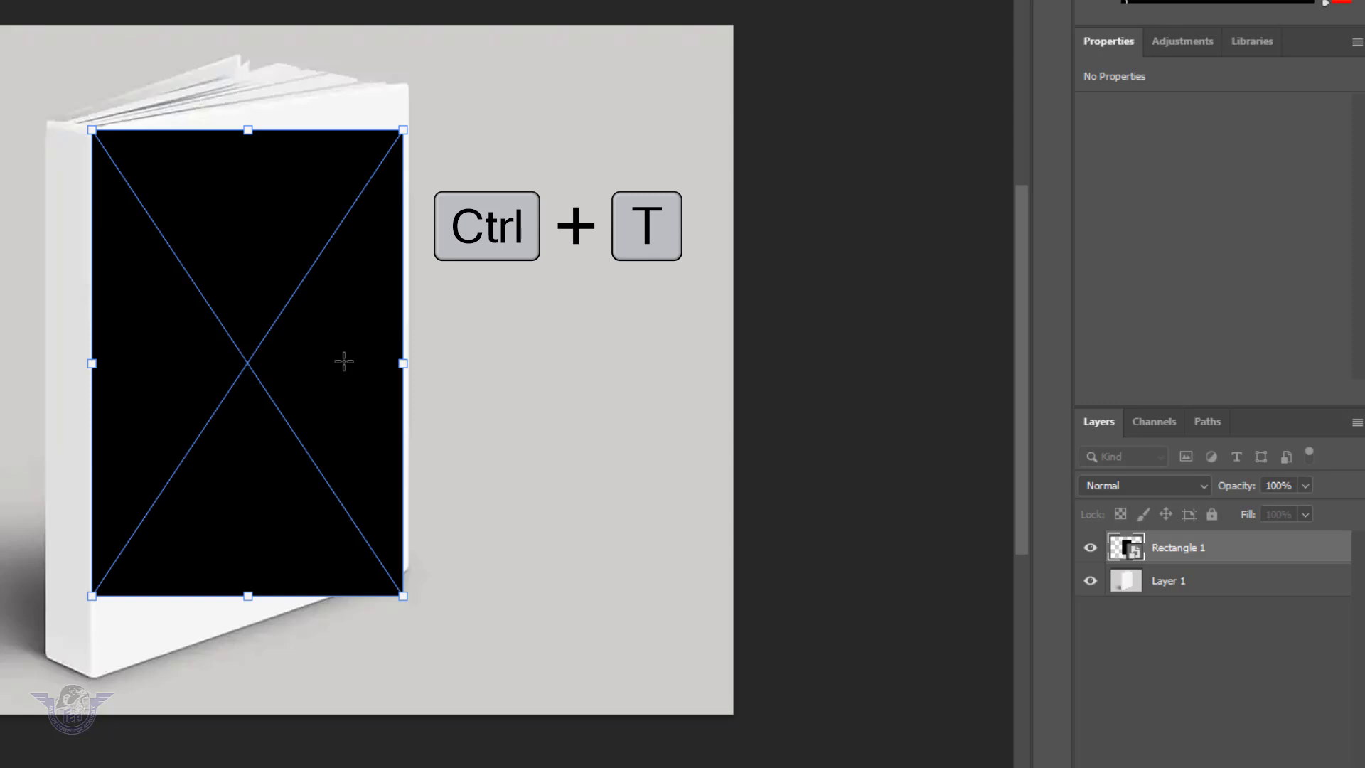
right_click(344, 307)
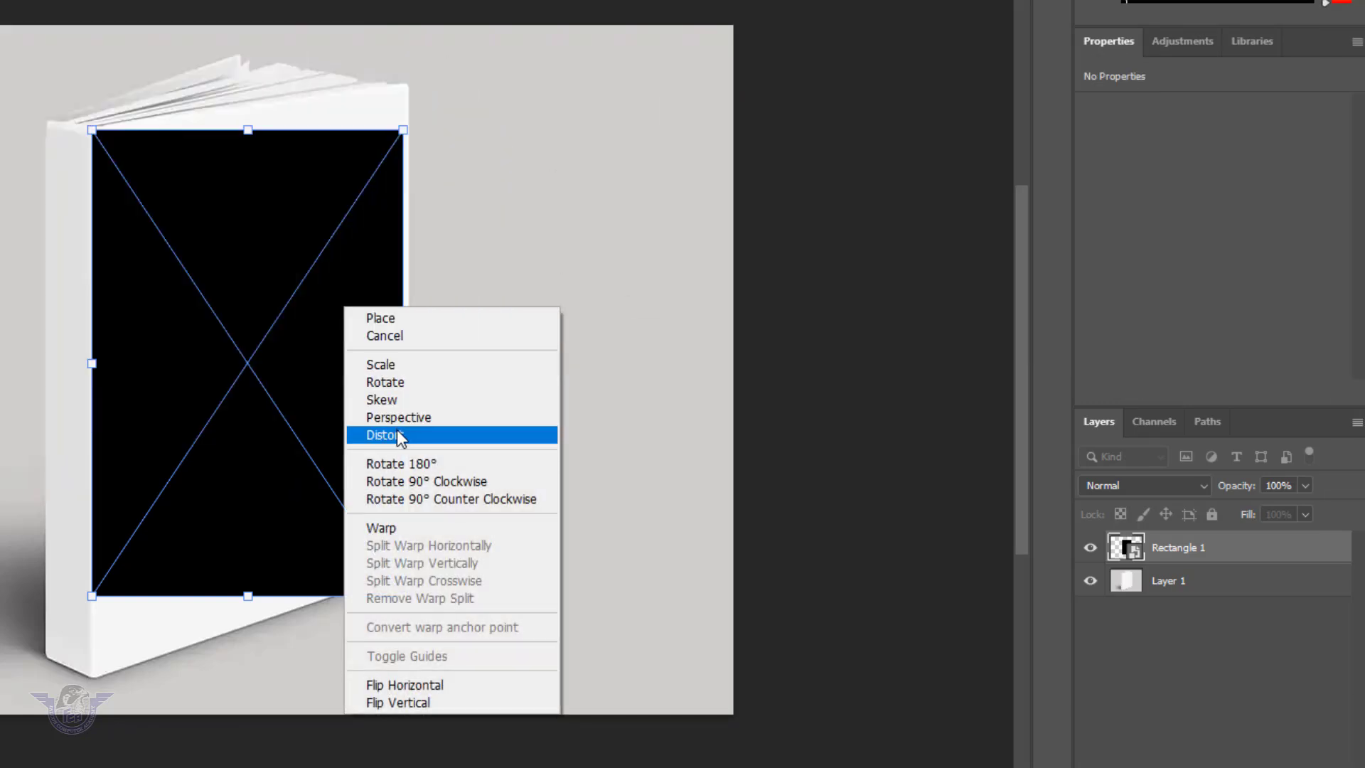
left_click(397, 435)
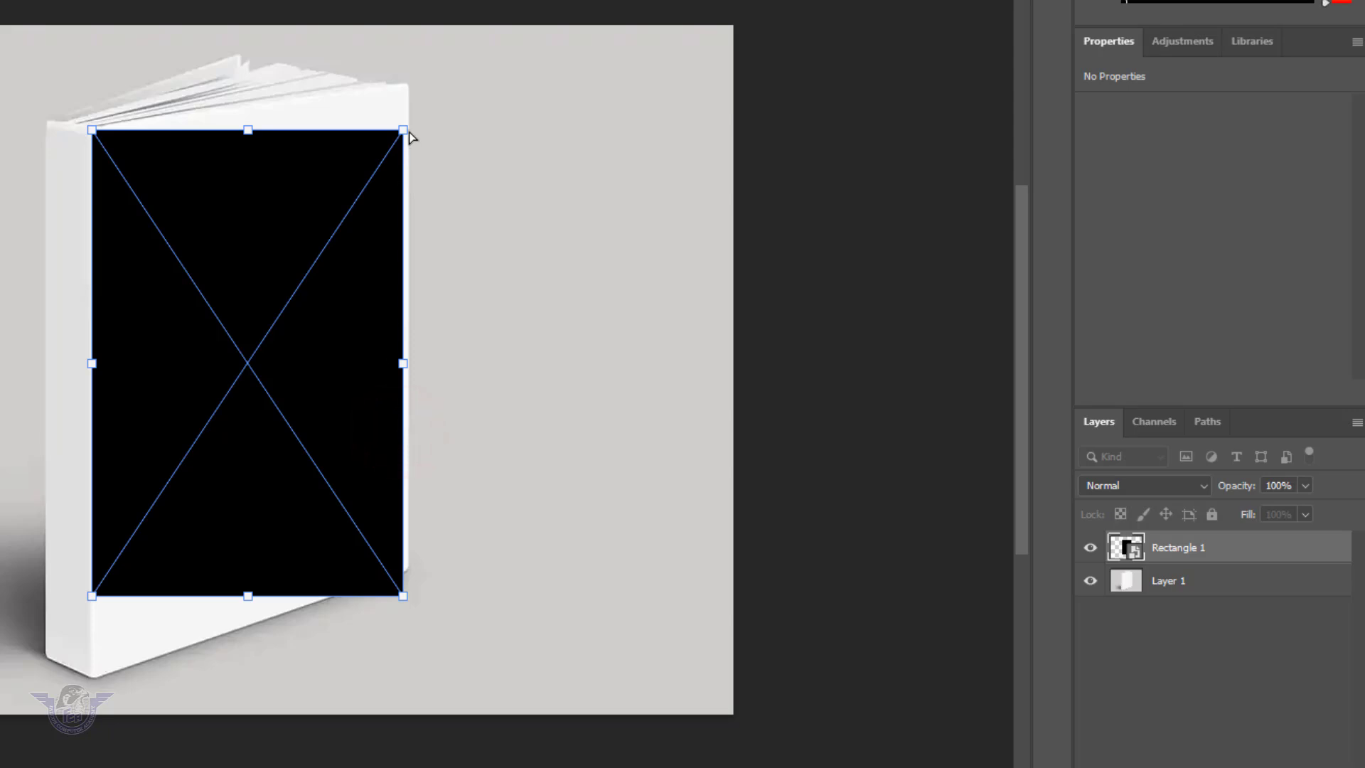
left_click_drag(403, 131, 406, 85)
left_click_drag(403, 599, 407, 568)
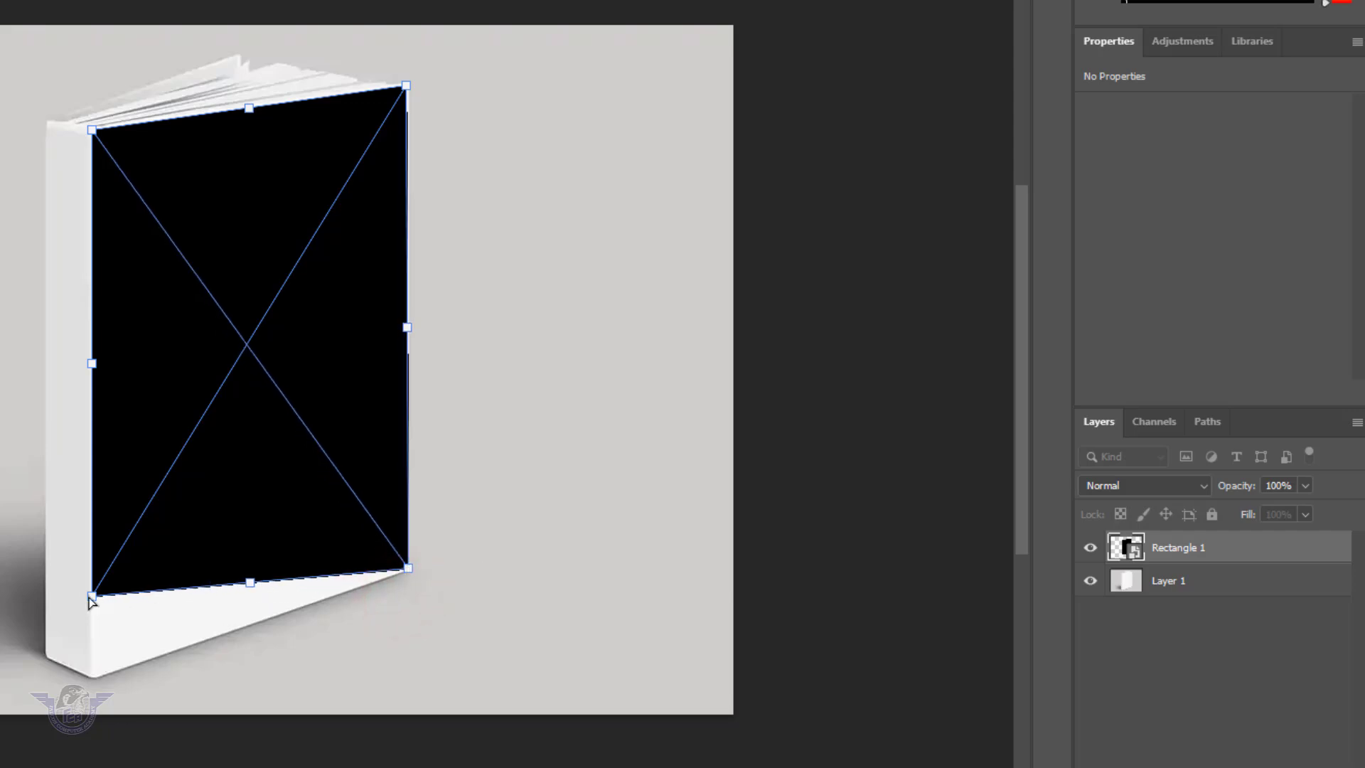
left_click_drag(92, 596, 99, 680)
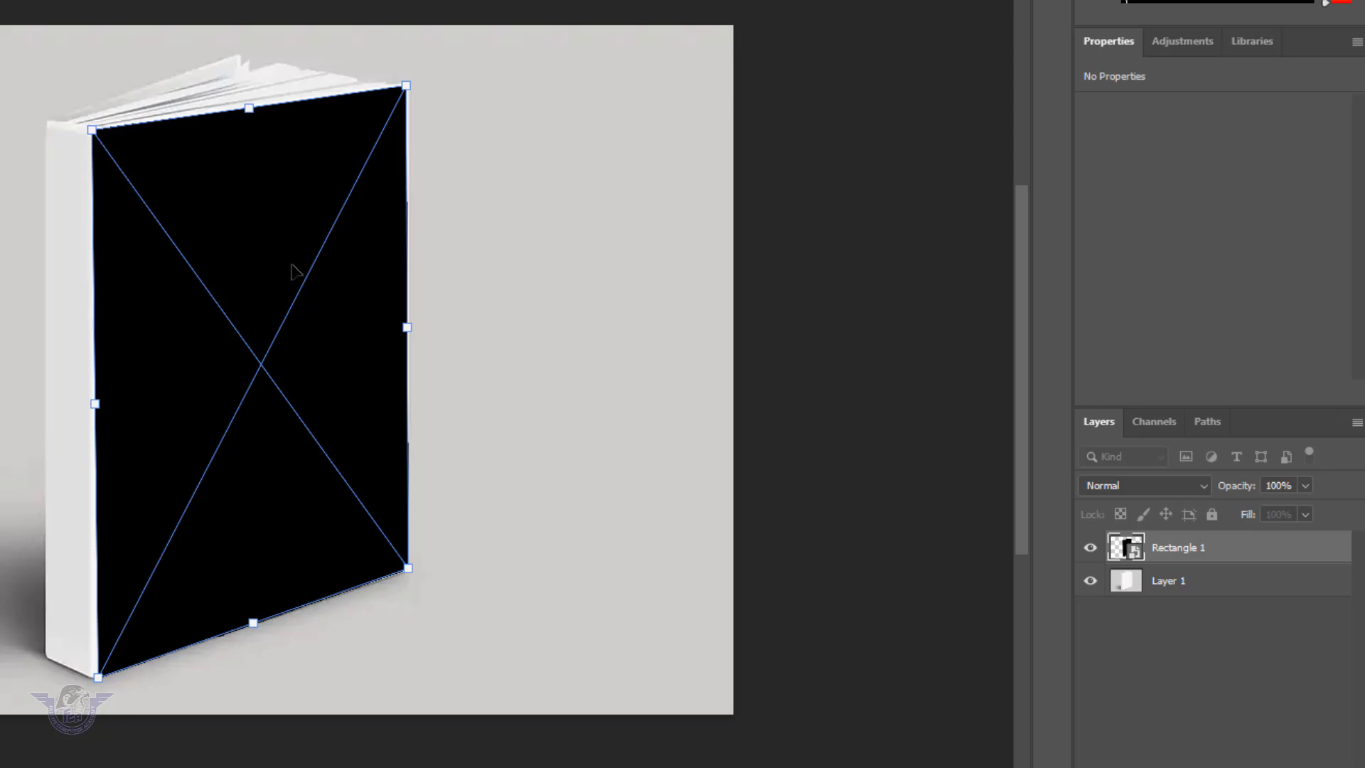
Apply the distortion and open the rectangle smart object's contents, checking them against the Study Motivation.jpg reference and the mockup.
double_click(1131, 551)
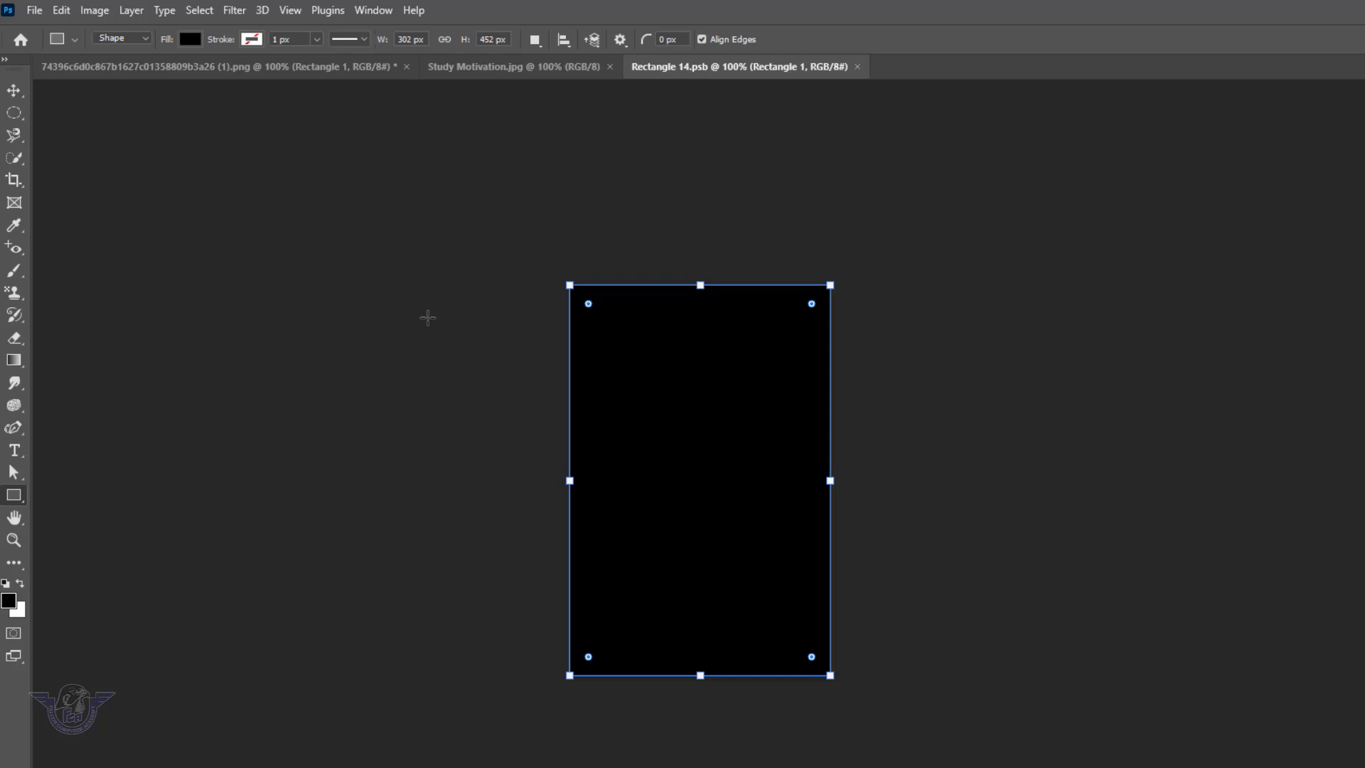
left_click(553, 67)
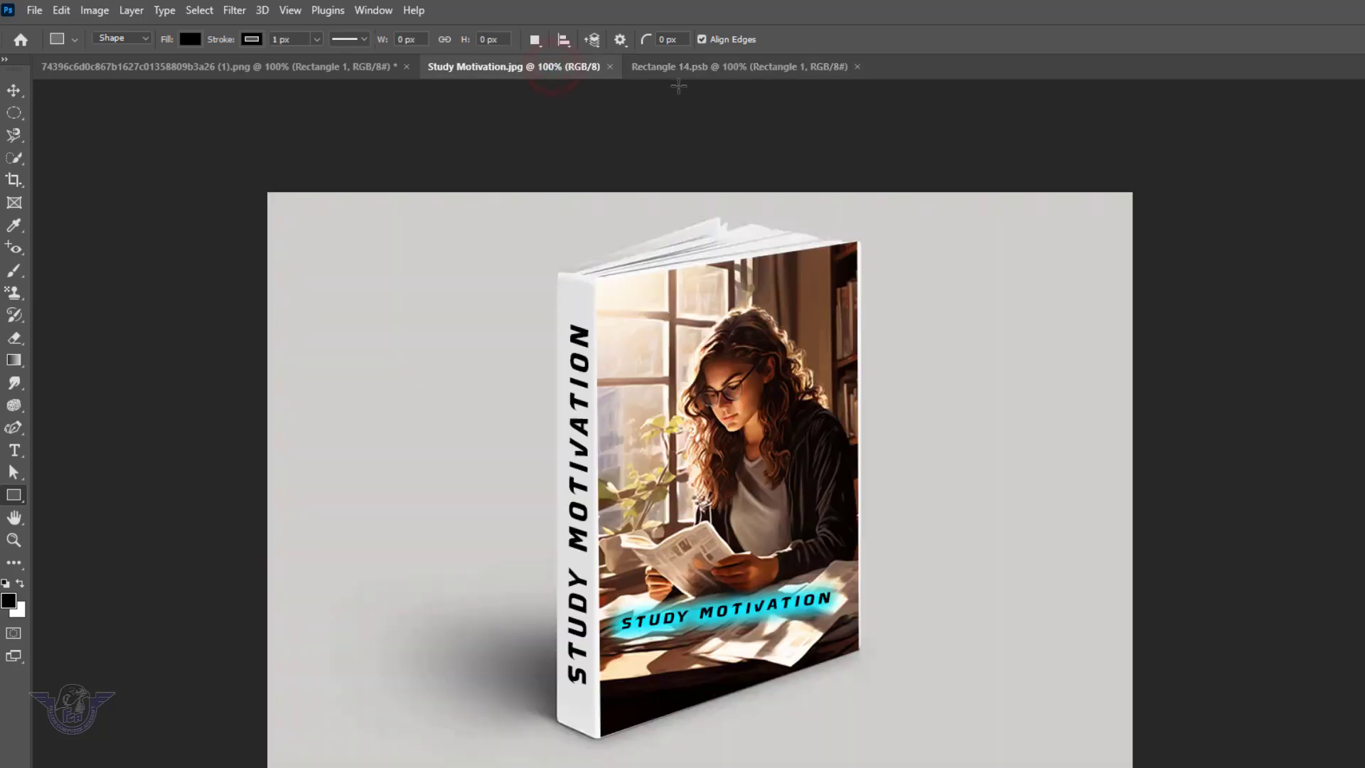
left_click(370, 67)
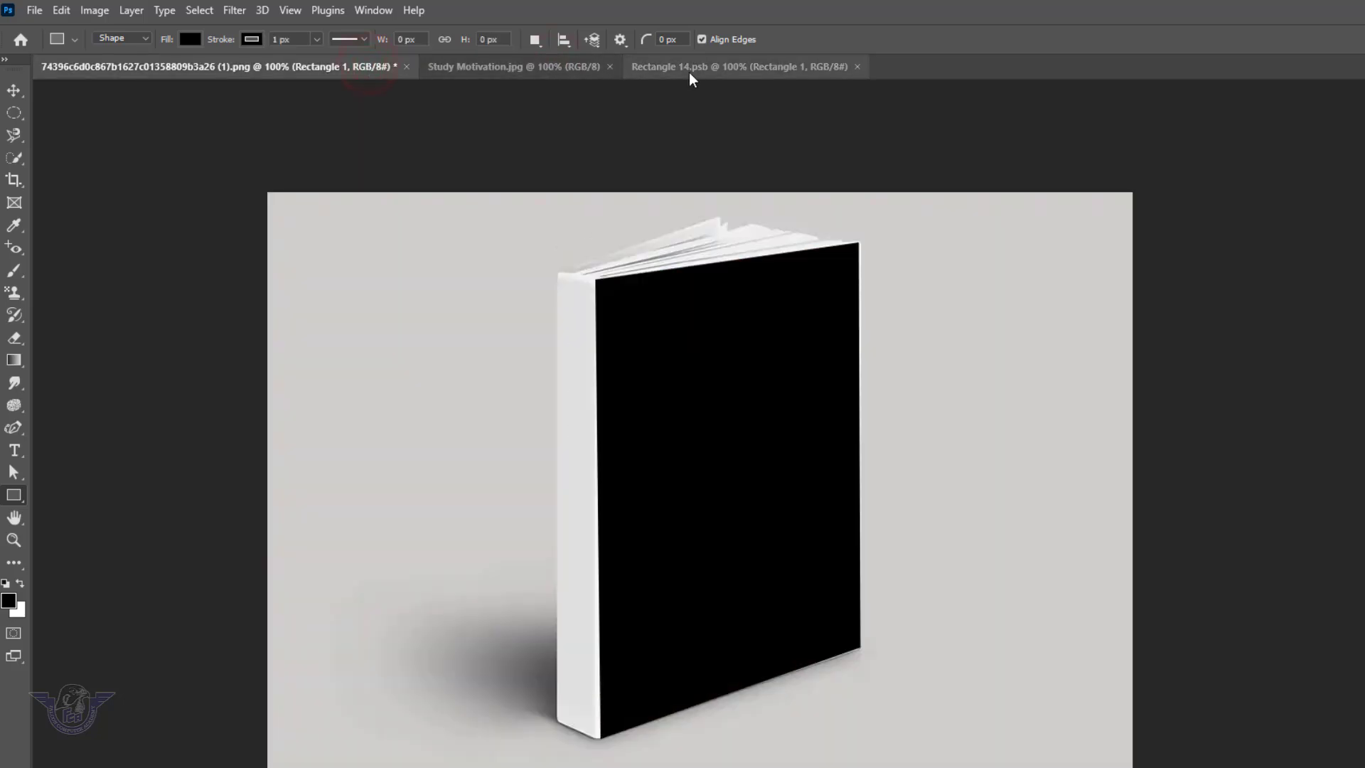
left_click(726, 69)
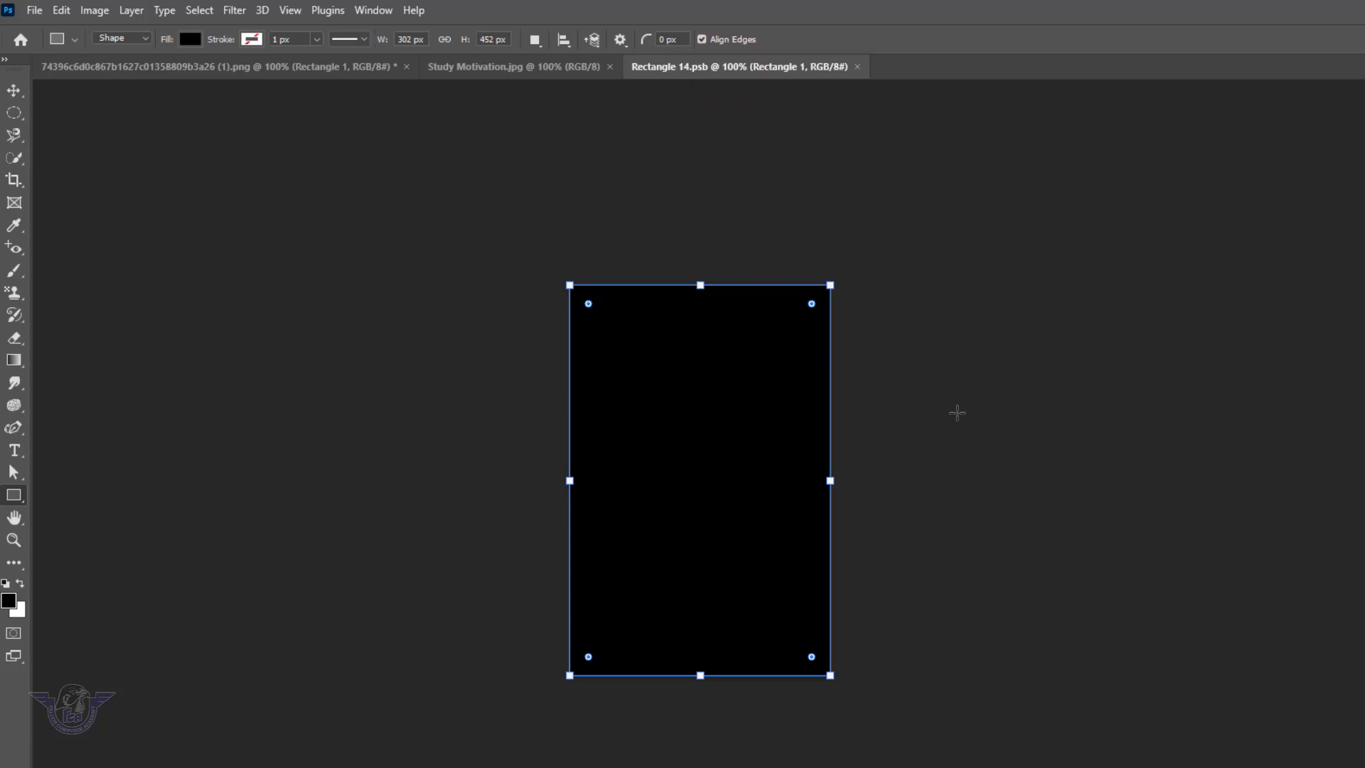
Search the Downloads folder for "book" and open the image bOOK tITLE.jpeg.
key("ctrl+o")
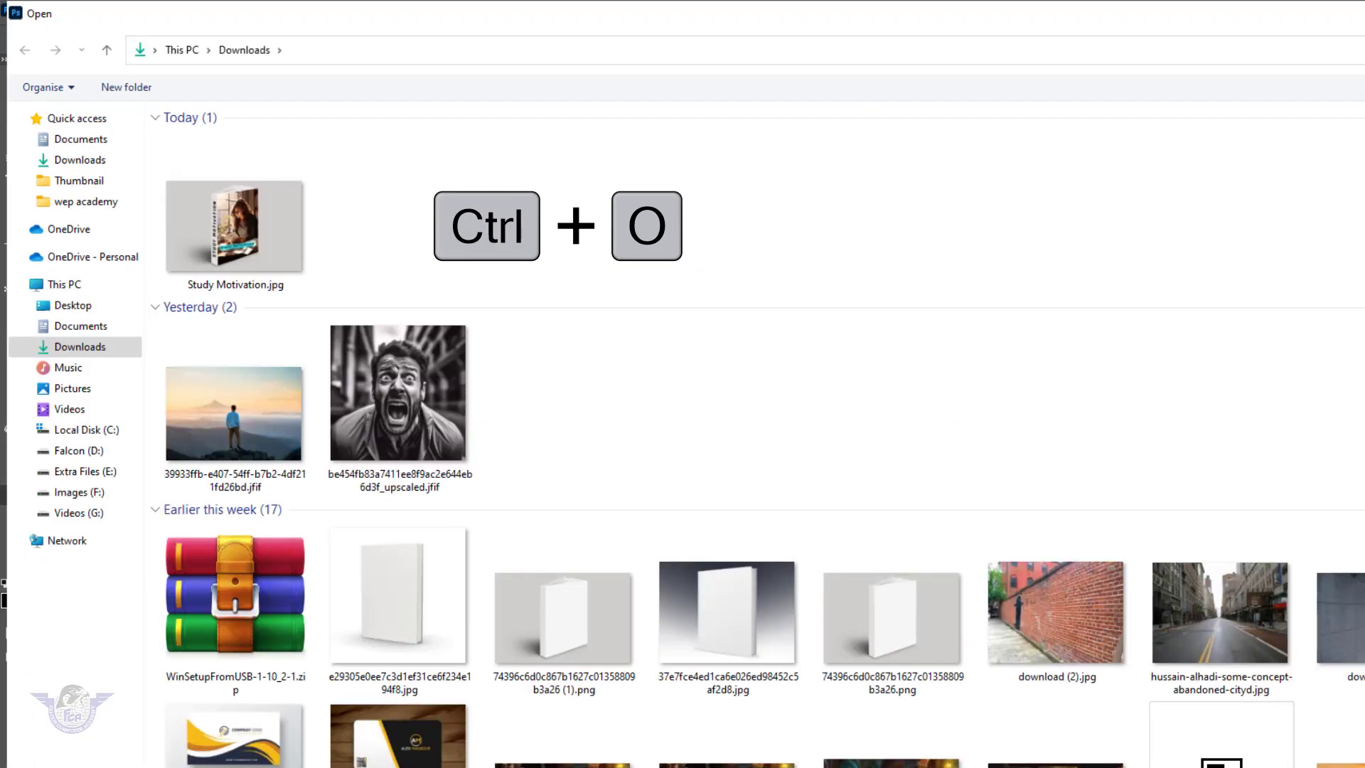
left_click(1228, 49)
type("BVo")
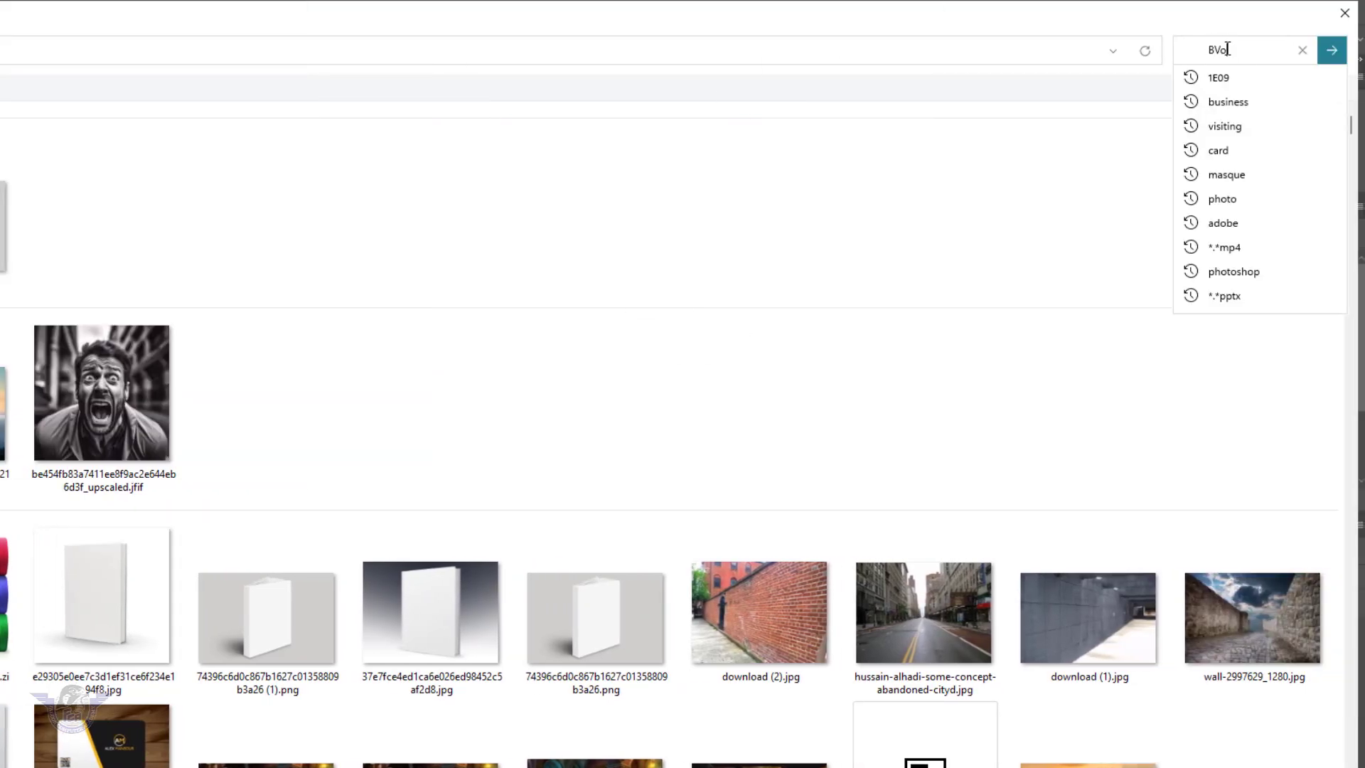
key("BackSpace")
key("BackSpace")
key("BackSpace")
type("book")
key("Return")
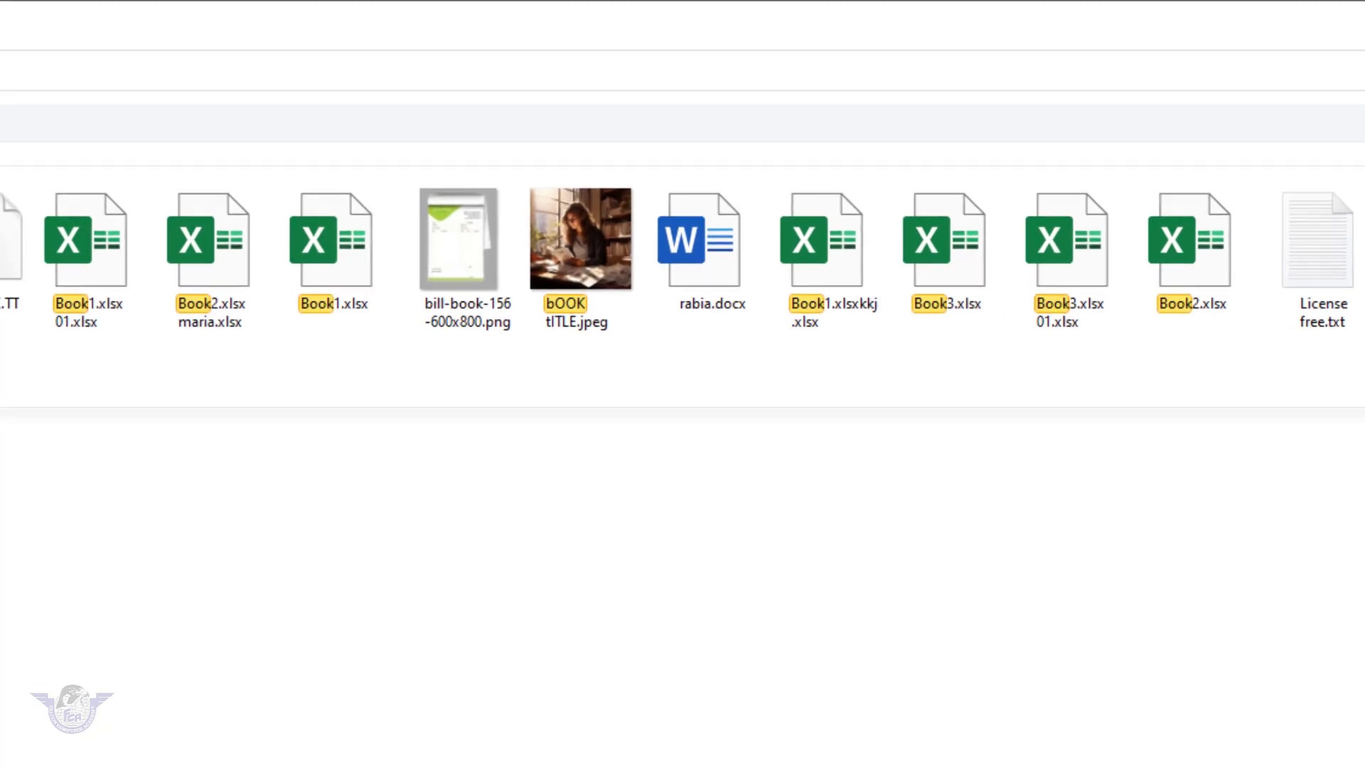
left_click(588, 277)
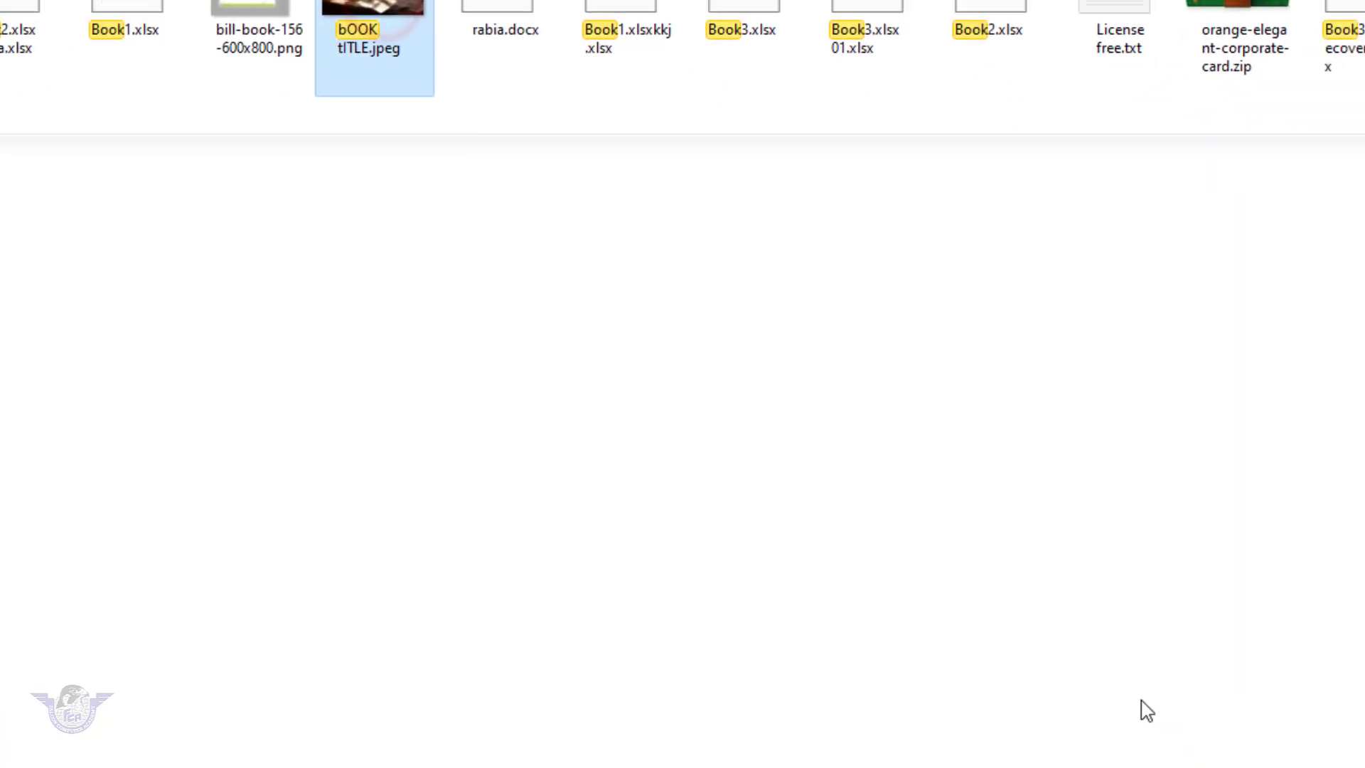
left_click(1149, 668)
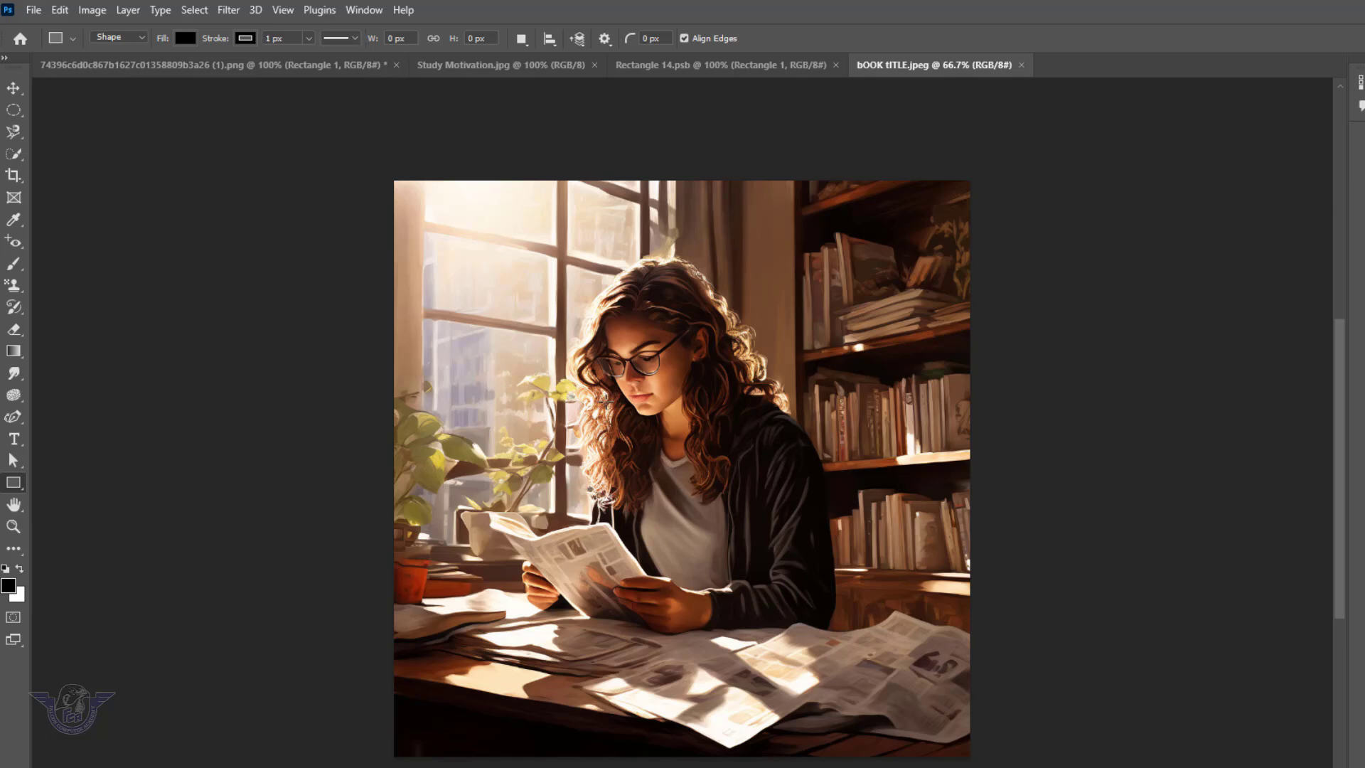
Move the bOOK tITLE.jpeg picture into the Rectangle 14.psb document with the Move tool.
left_click(13, 87)
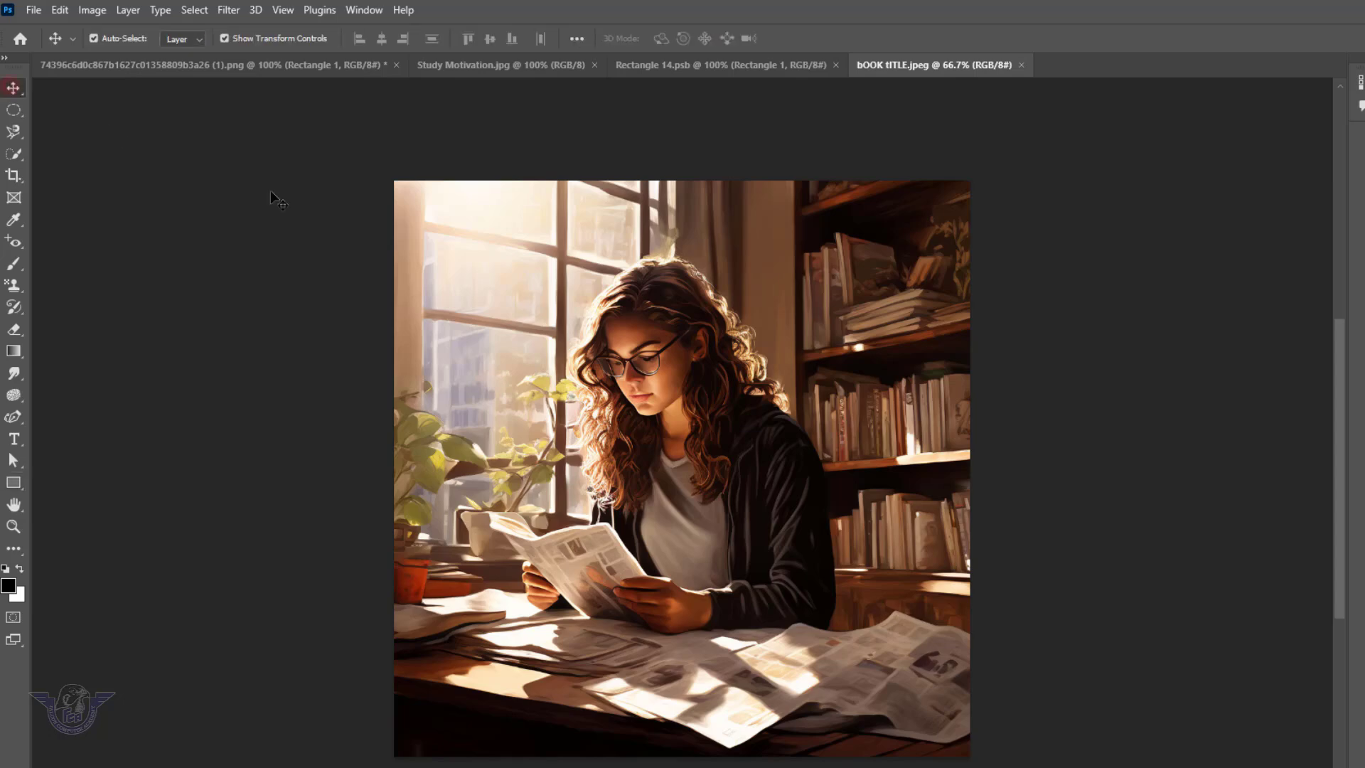
left_click(757, 64)
left_click(965, 66)
left_click_drag(837, 470, 742, 245)
left_click_drag(718, 359, 721, 364)
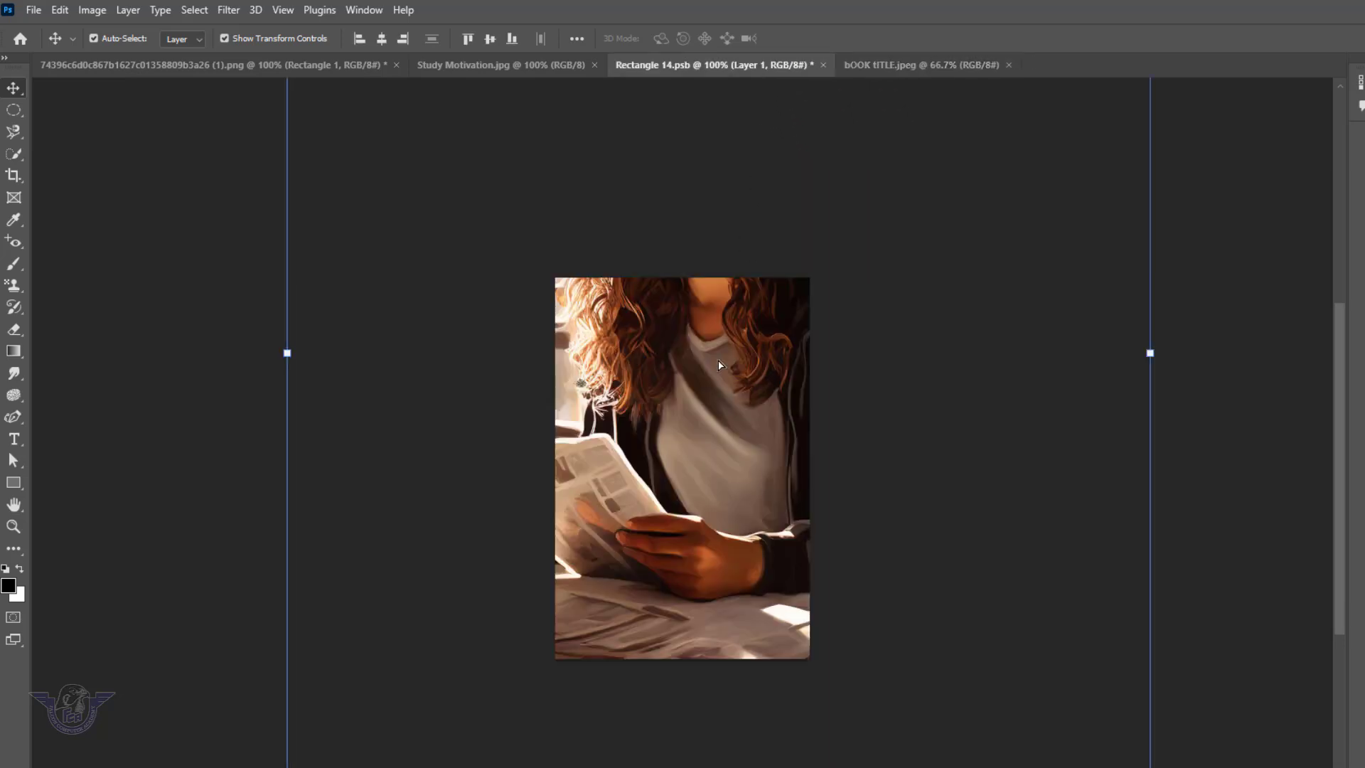
Scale the picture down to 44.14% and position it so the reading woman fills the cover canvas.
key("ctrl+0")
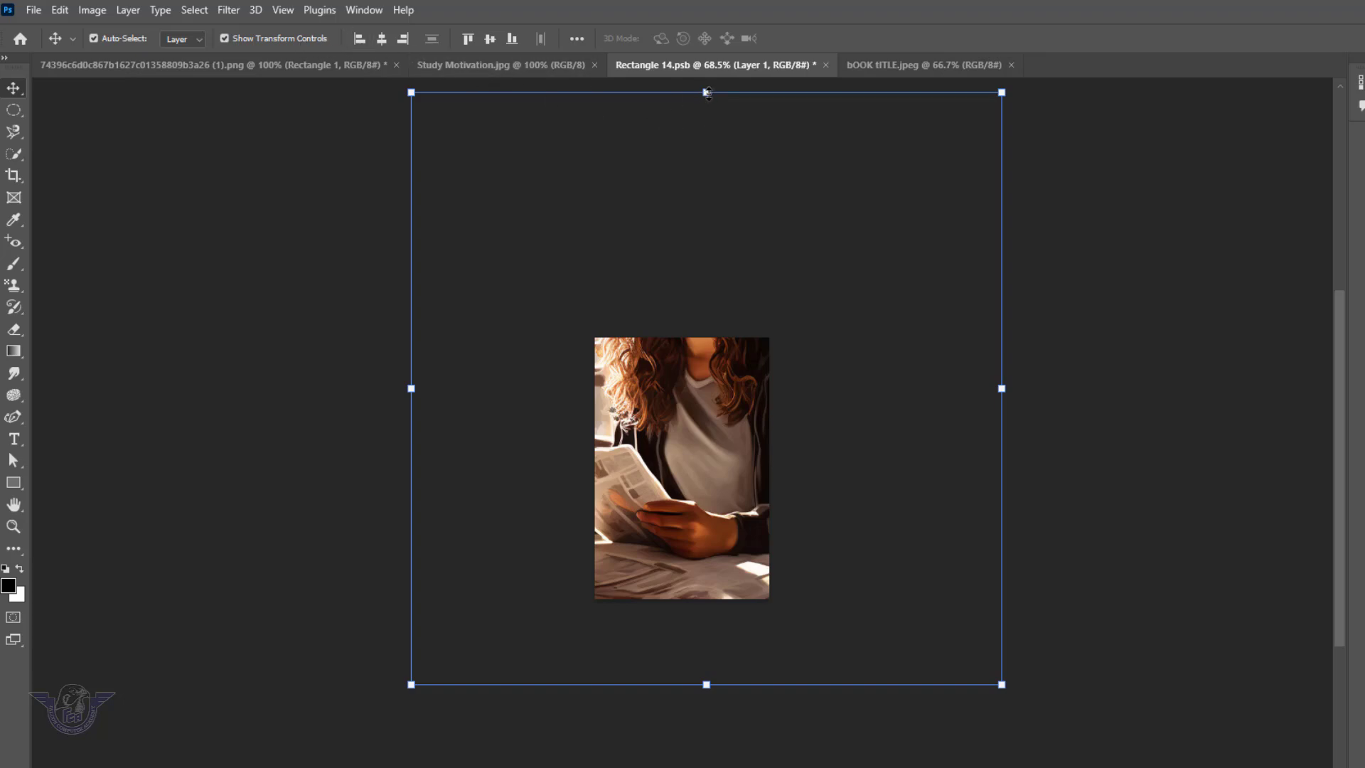
left_click_drag(709, 93, 708, 341)
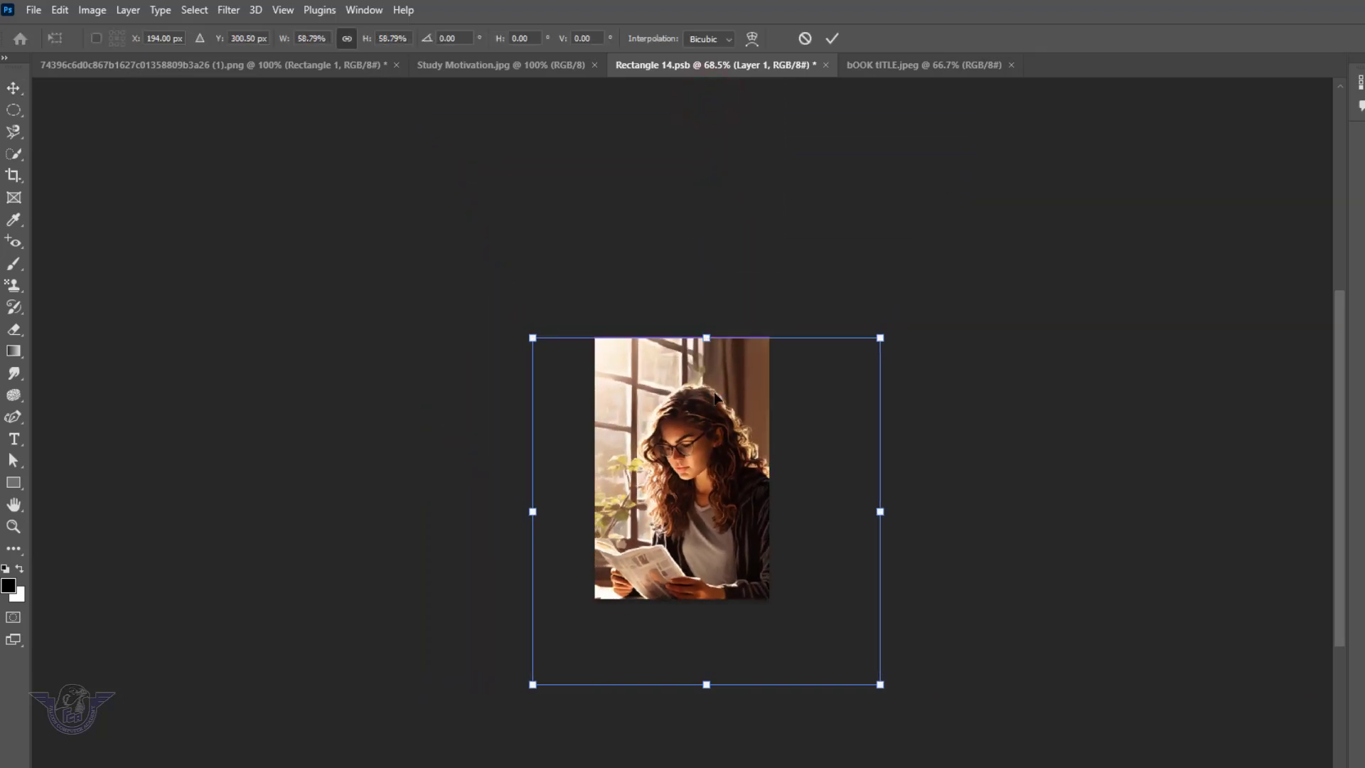
left_click_drag(706, 687, 703, 604)
left_click_drag(702, 527, 690, 528)
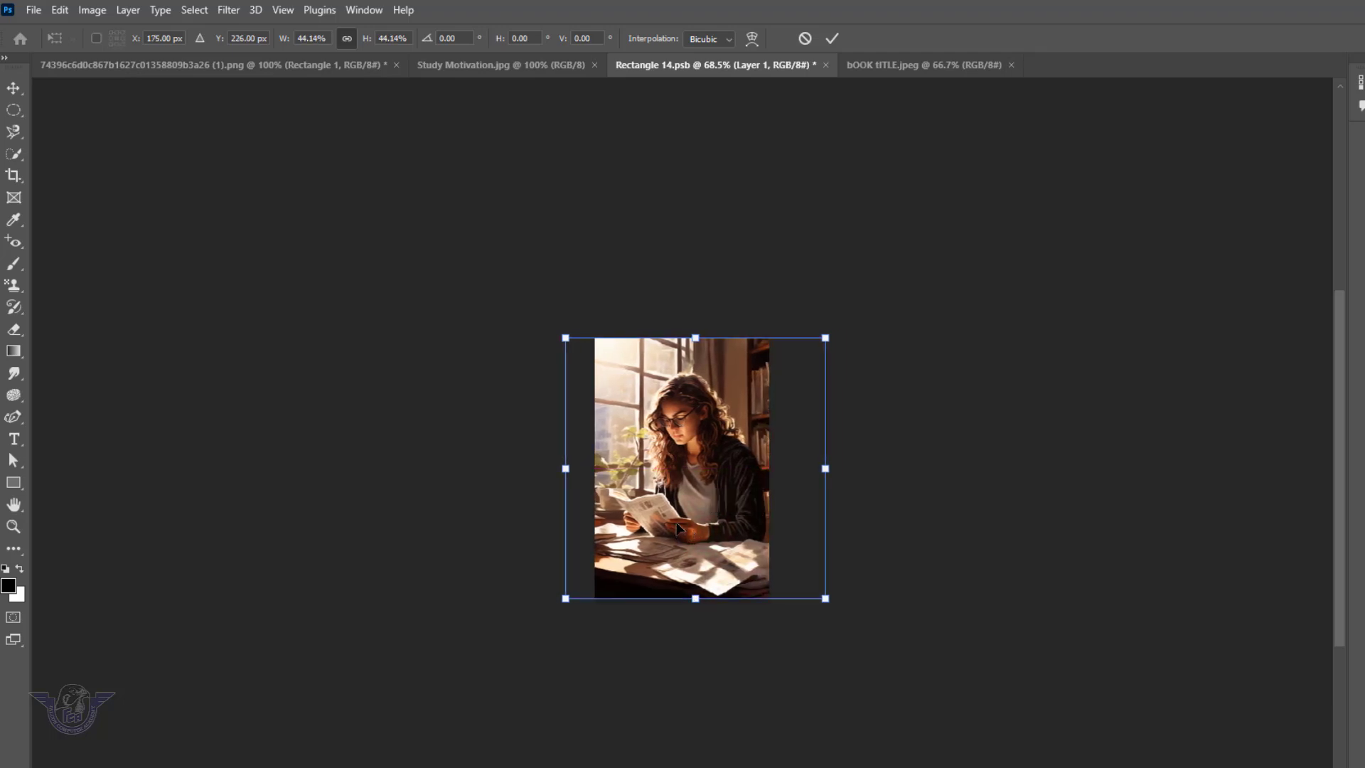
key("Return")
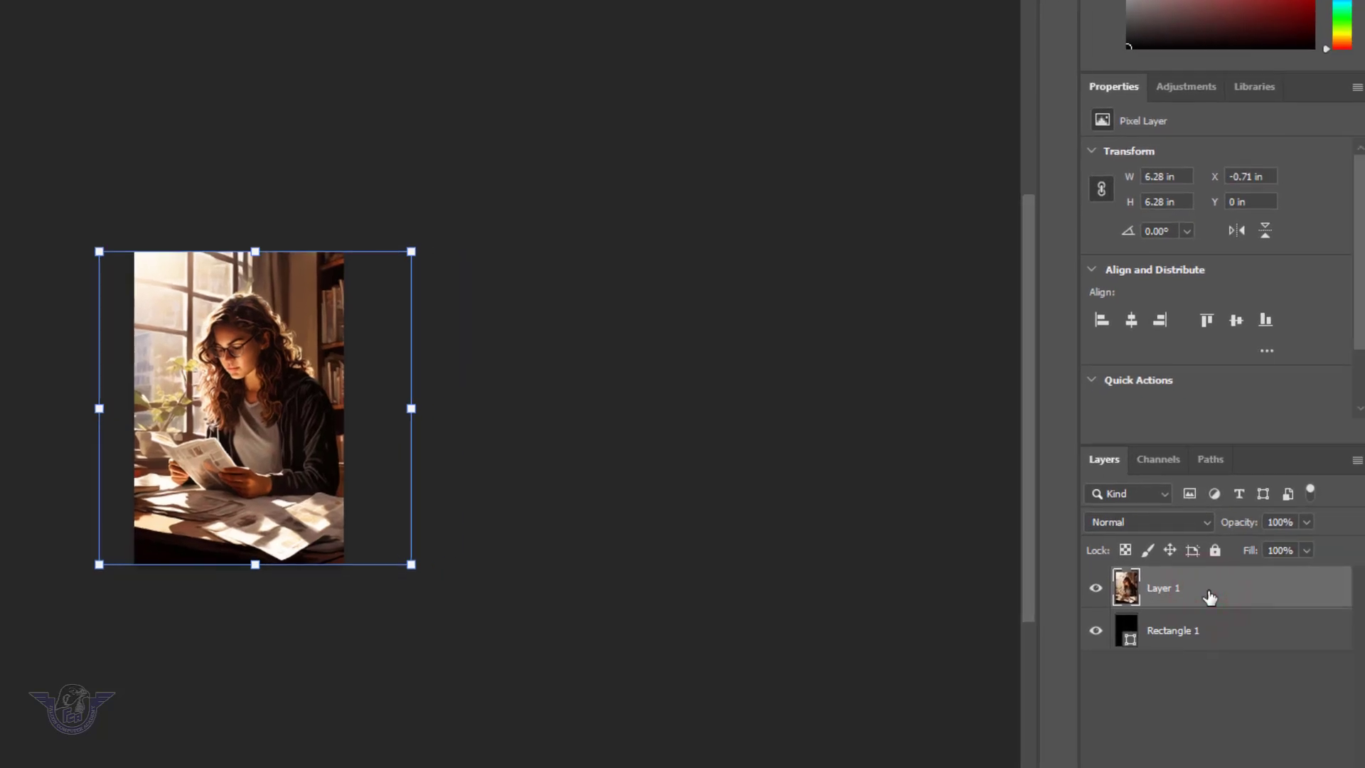
Save the smart object's contents and switch to the Study Motivation.jpg document.
key("ctrl+s")
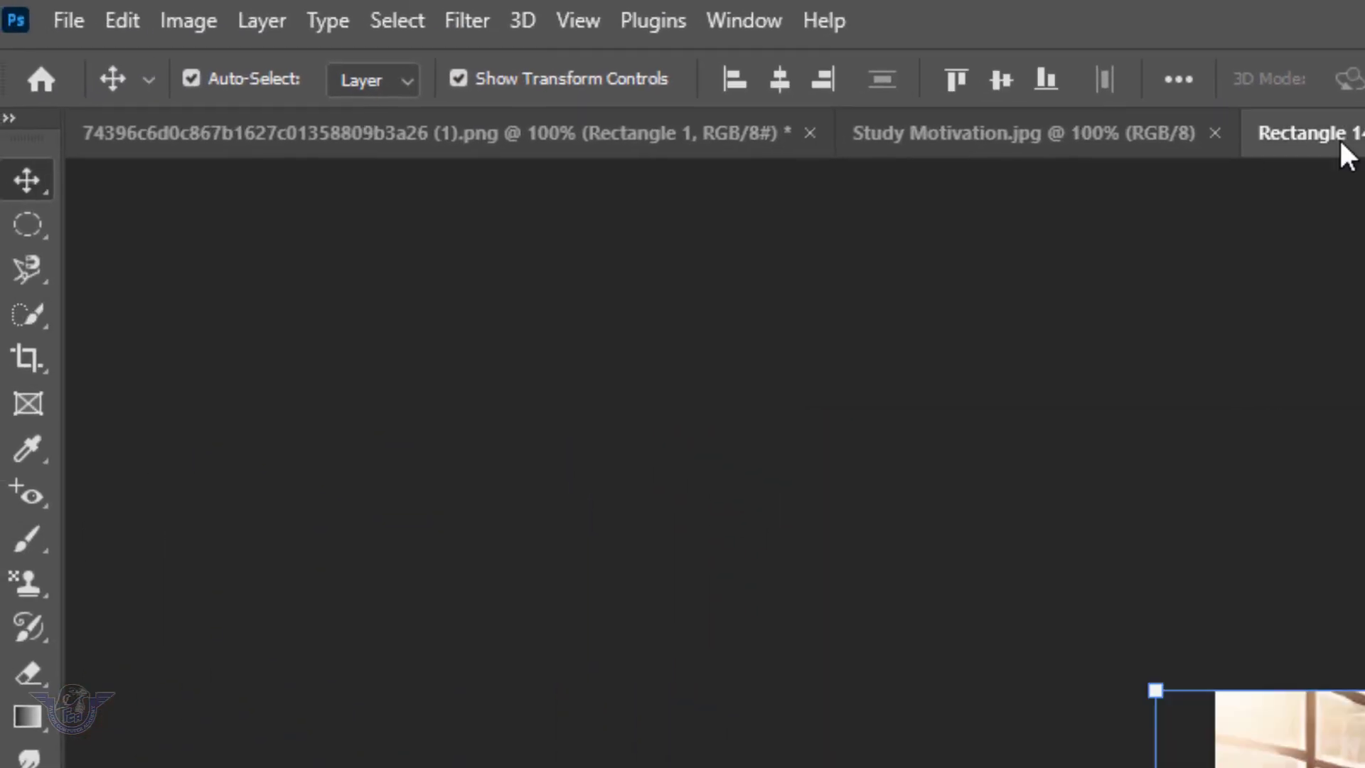
left_click(1165, 128)
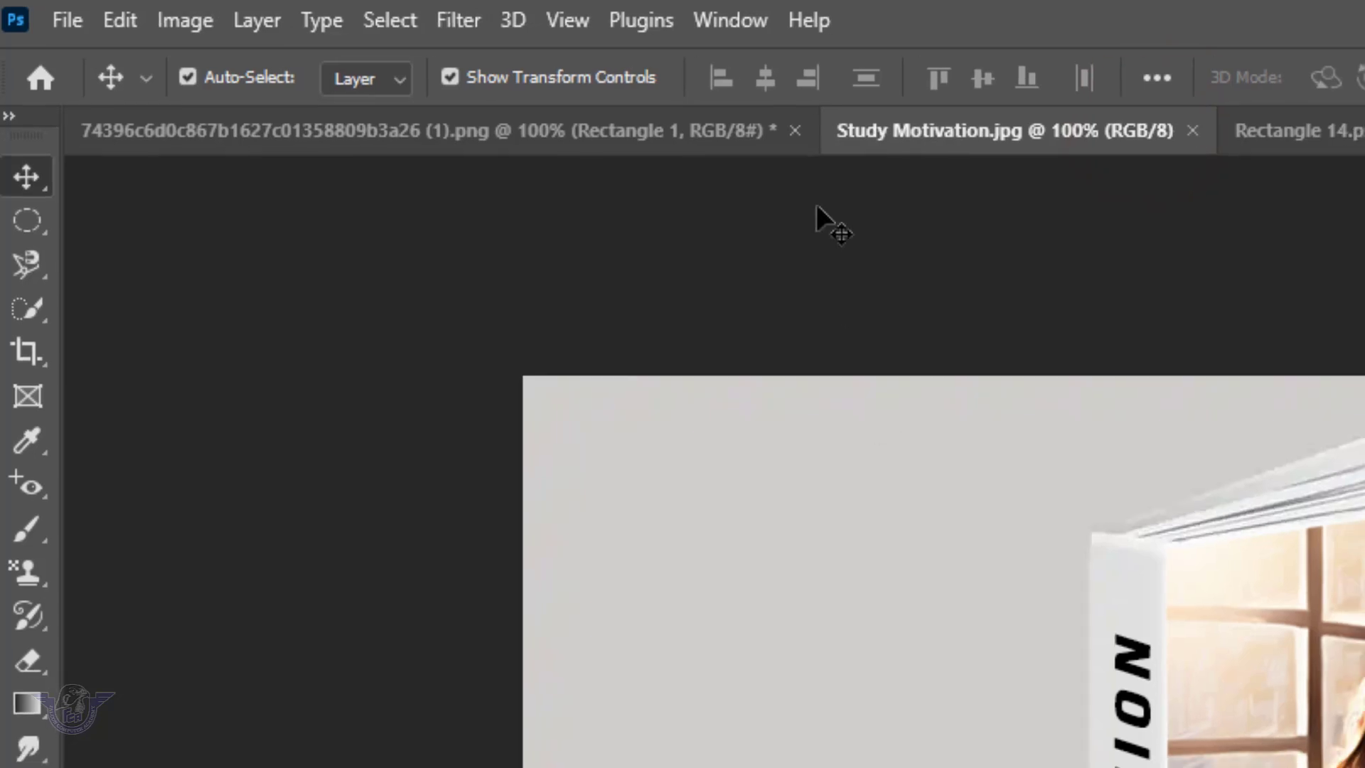
Compare the book mockup with the finished Study Motivation.jpg, return to the mockup, and set the Rectangle 1 layer's blend mode to Multiply.
left_click(679, 133)
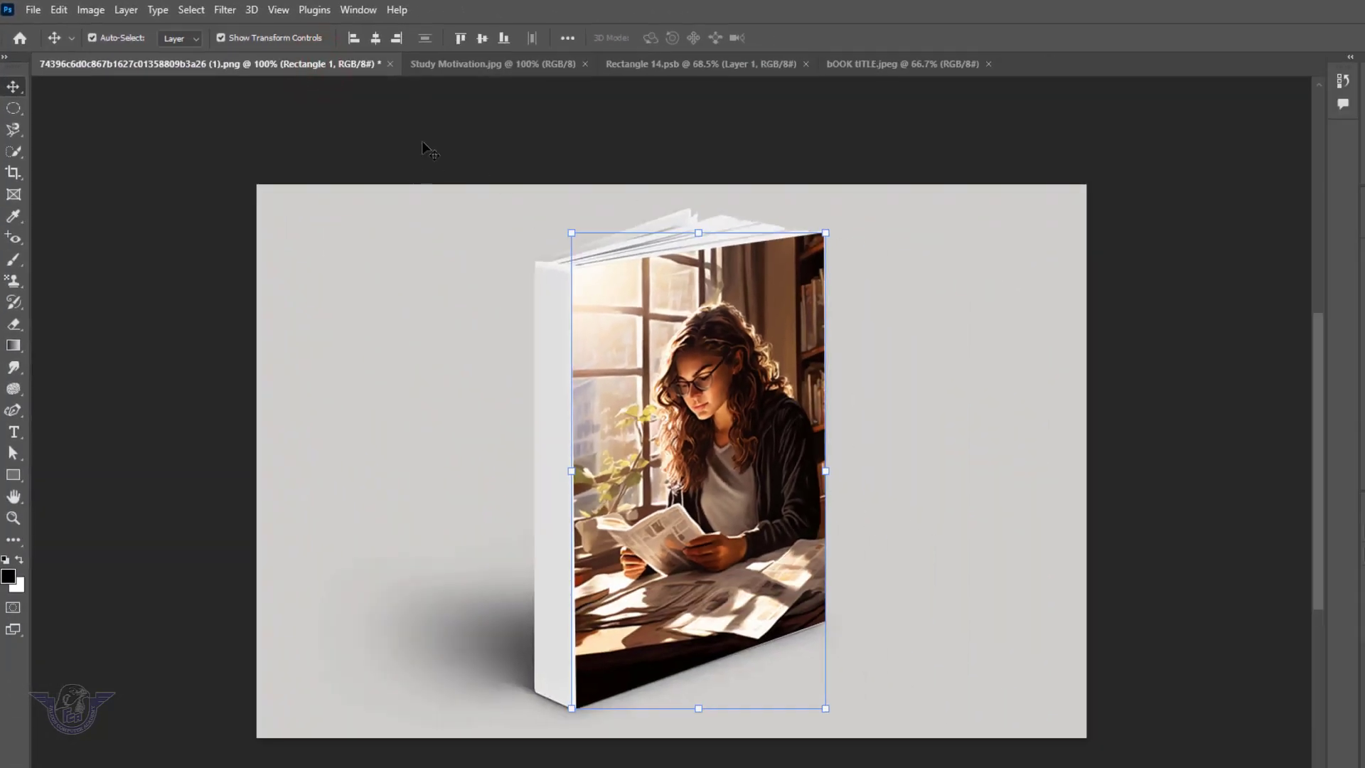
left_click(475, 64)
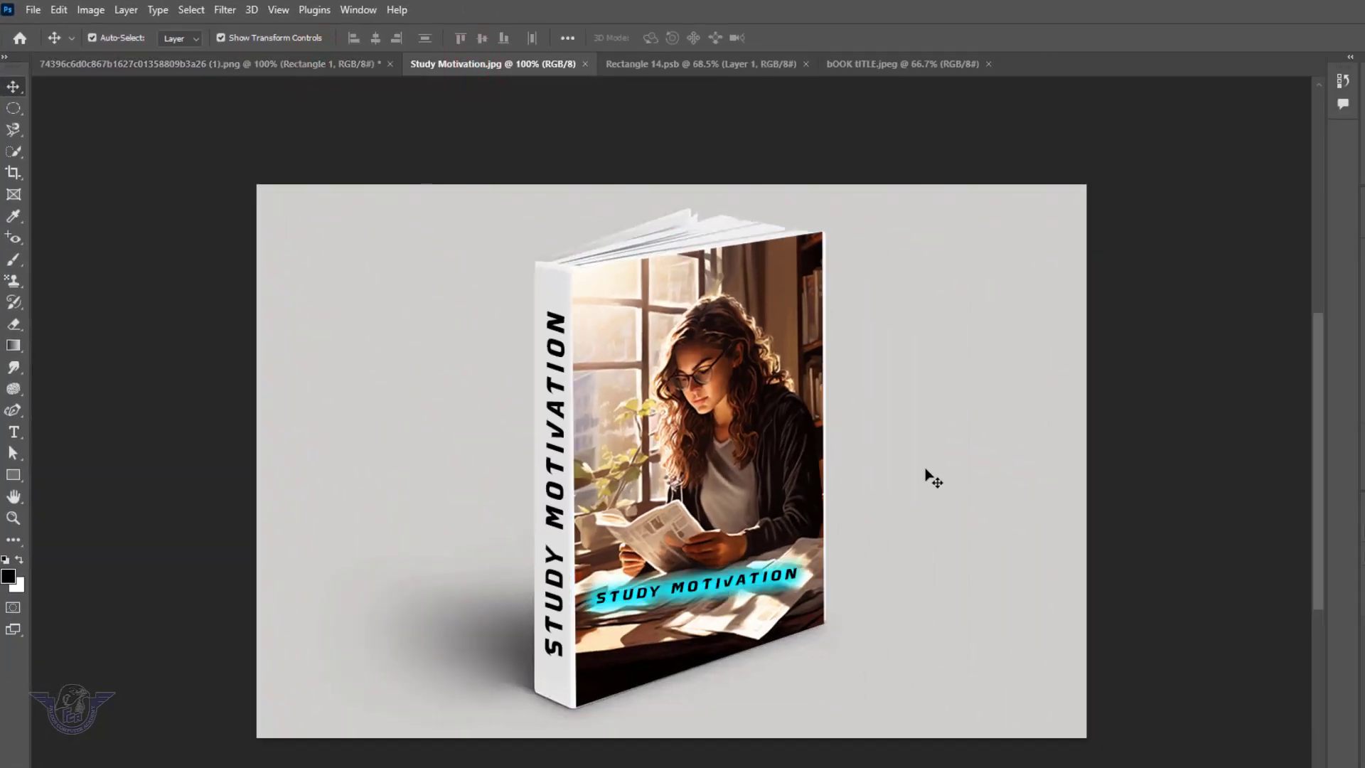
left_click(255, 63)
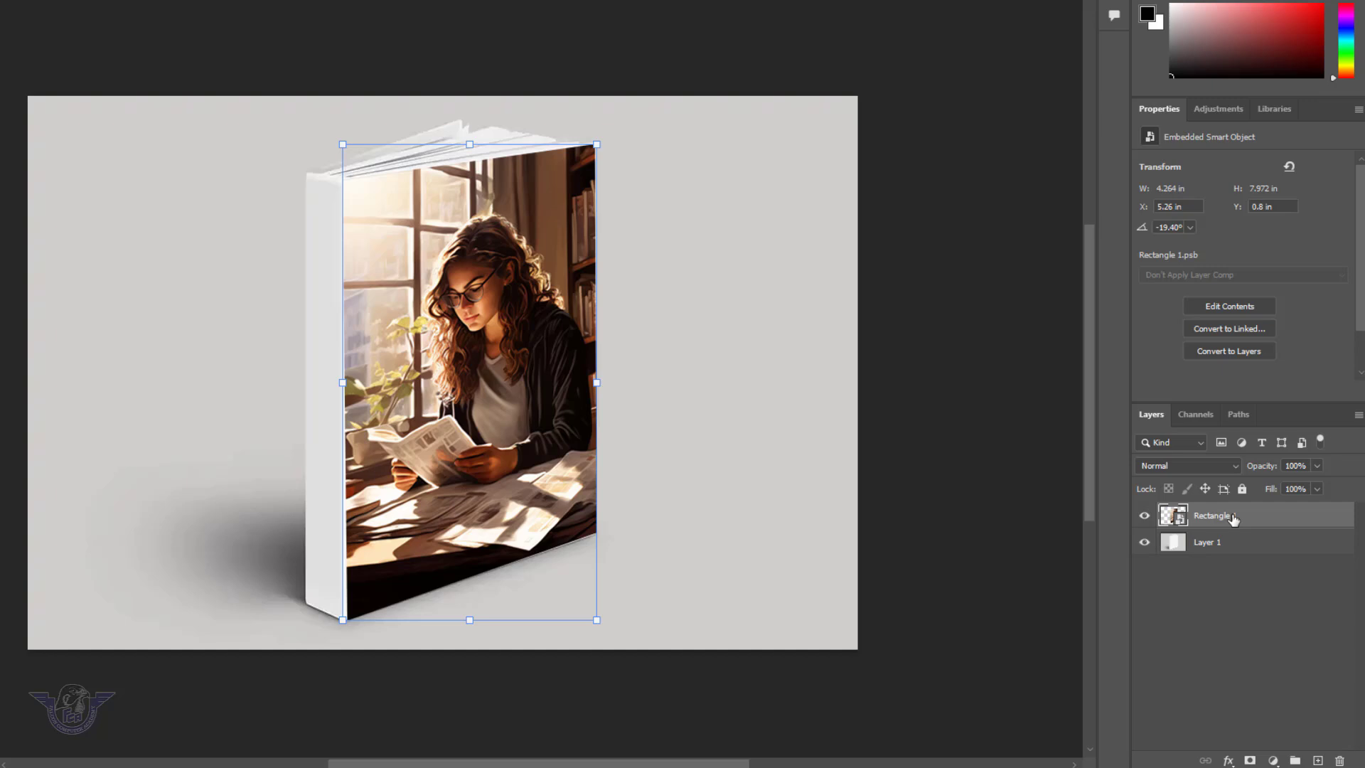
right_click(1233, 519)
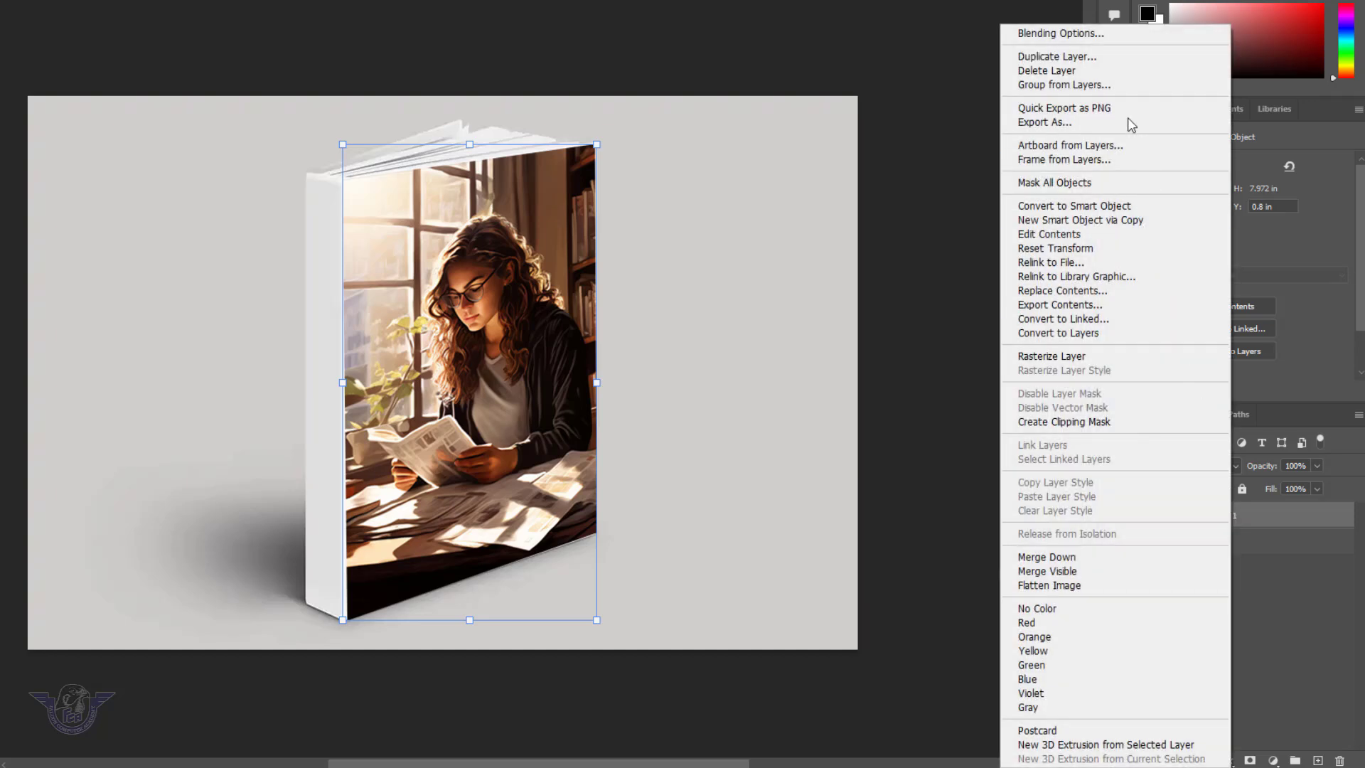
left_click(1084, 28)
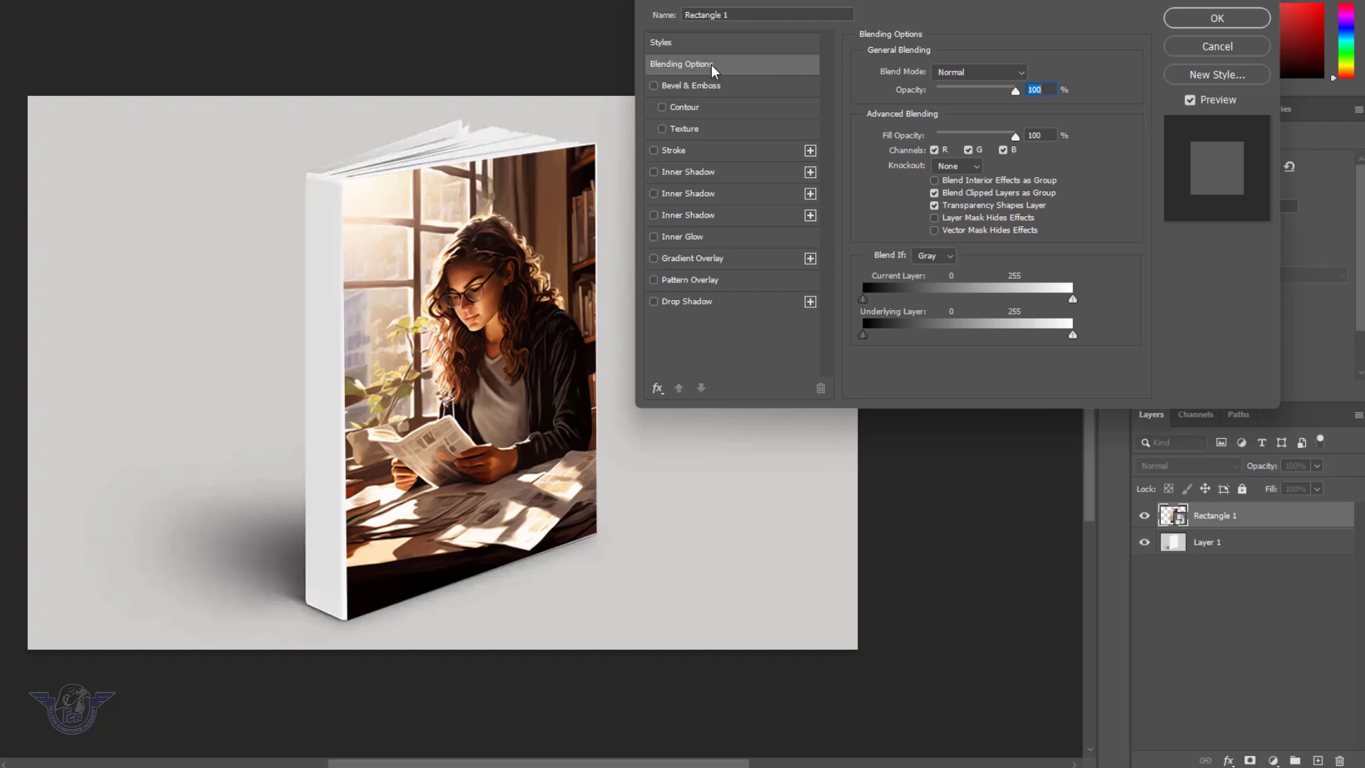
left_click(979, 72)
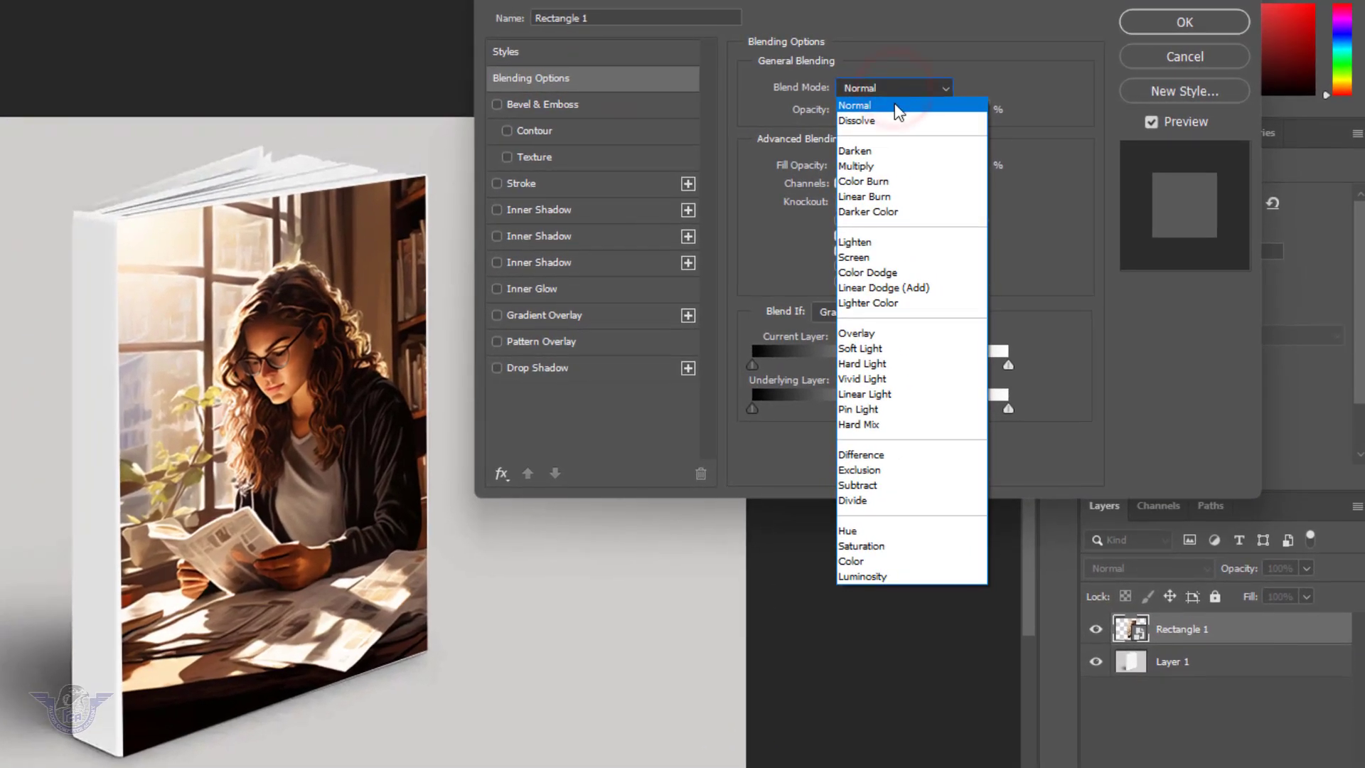
left_click(878, 167)
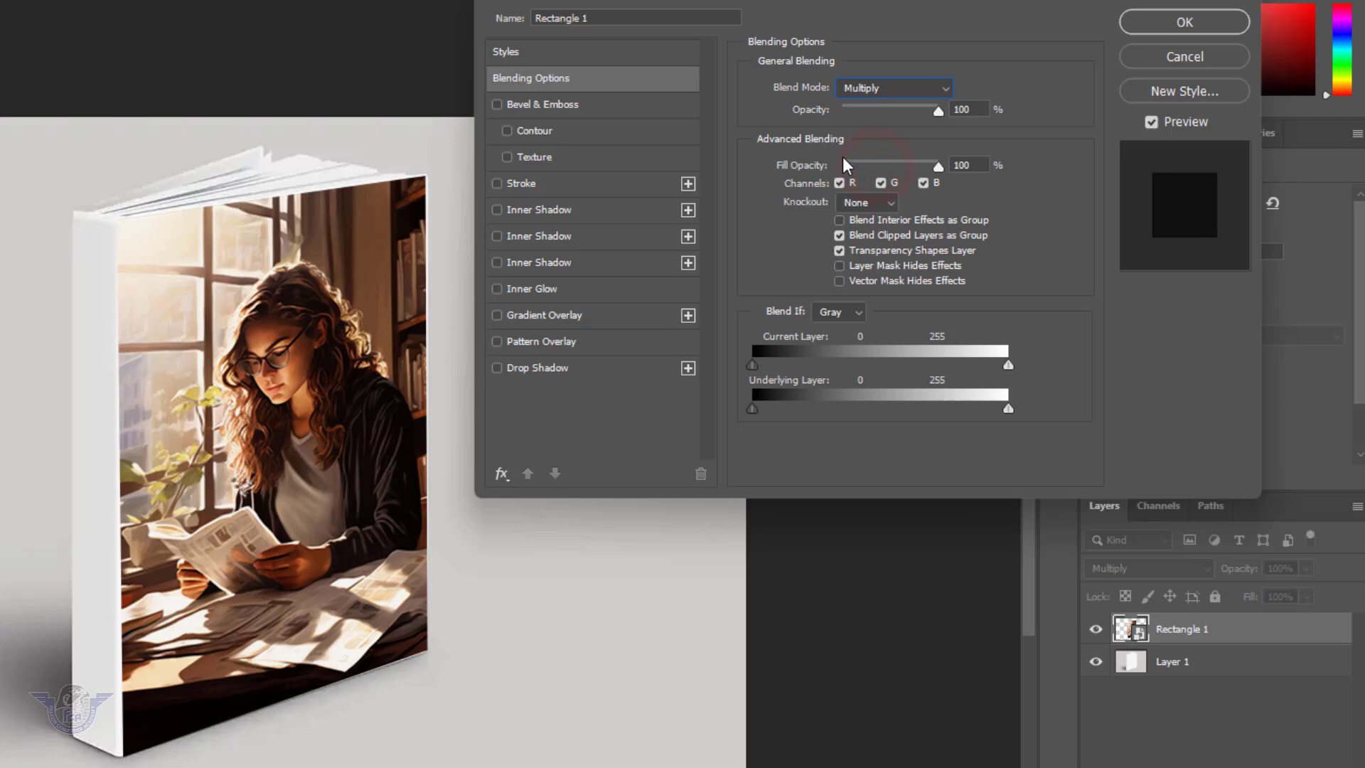
Give the Rectangle 1 cover an Inner Bevel with Chisel Hard technique and 32% depth, adjust its size and softening, and apply the style.
left_click(554, 104)
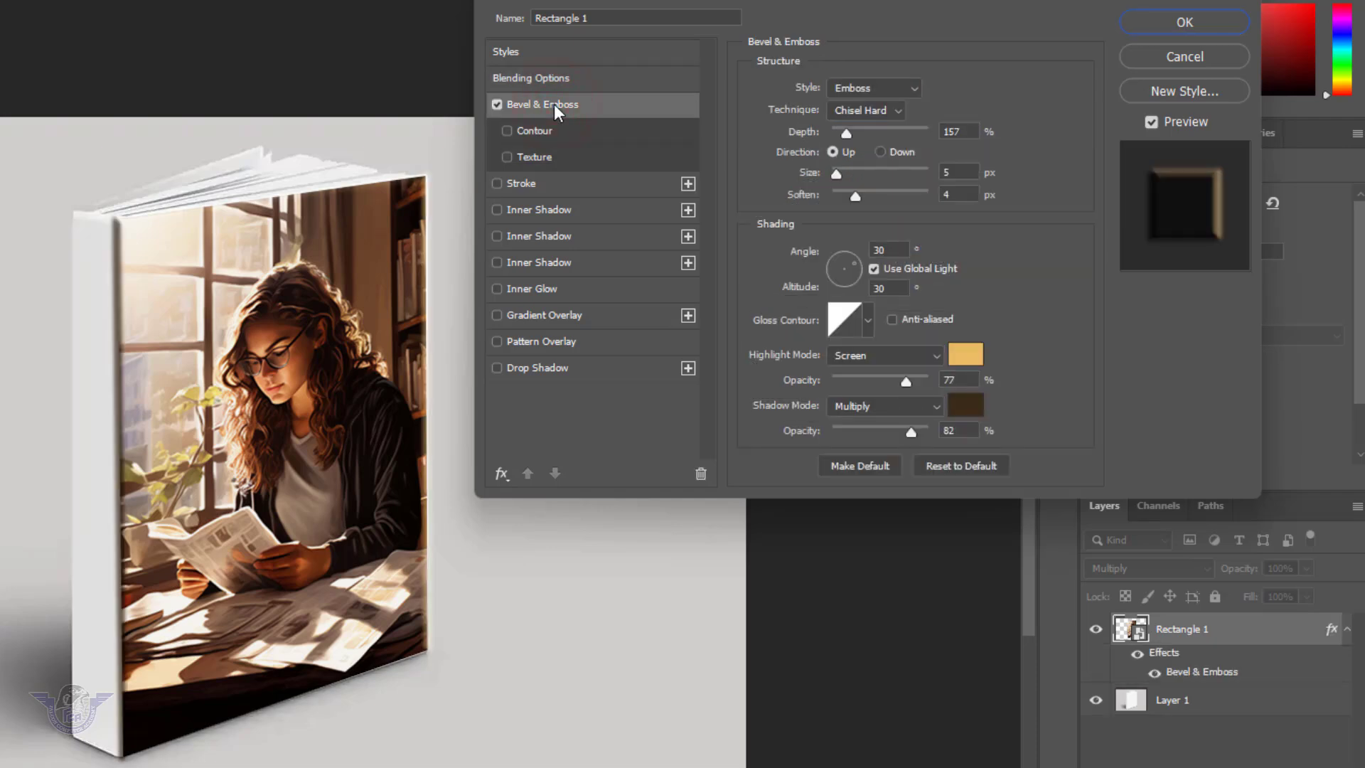
left_click(869, 89)
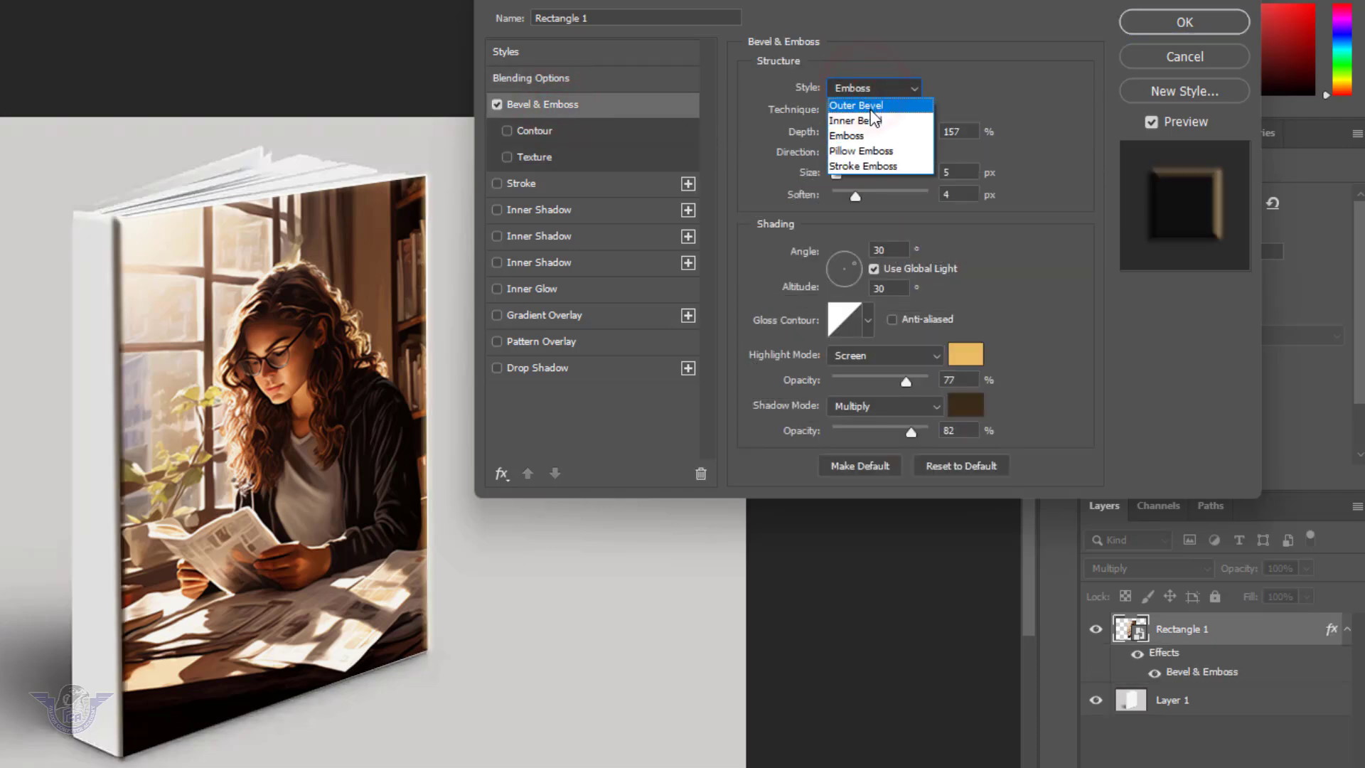
left_click(870, 117)
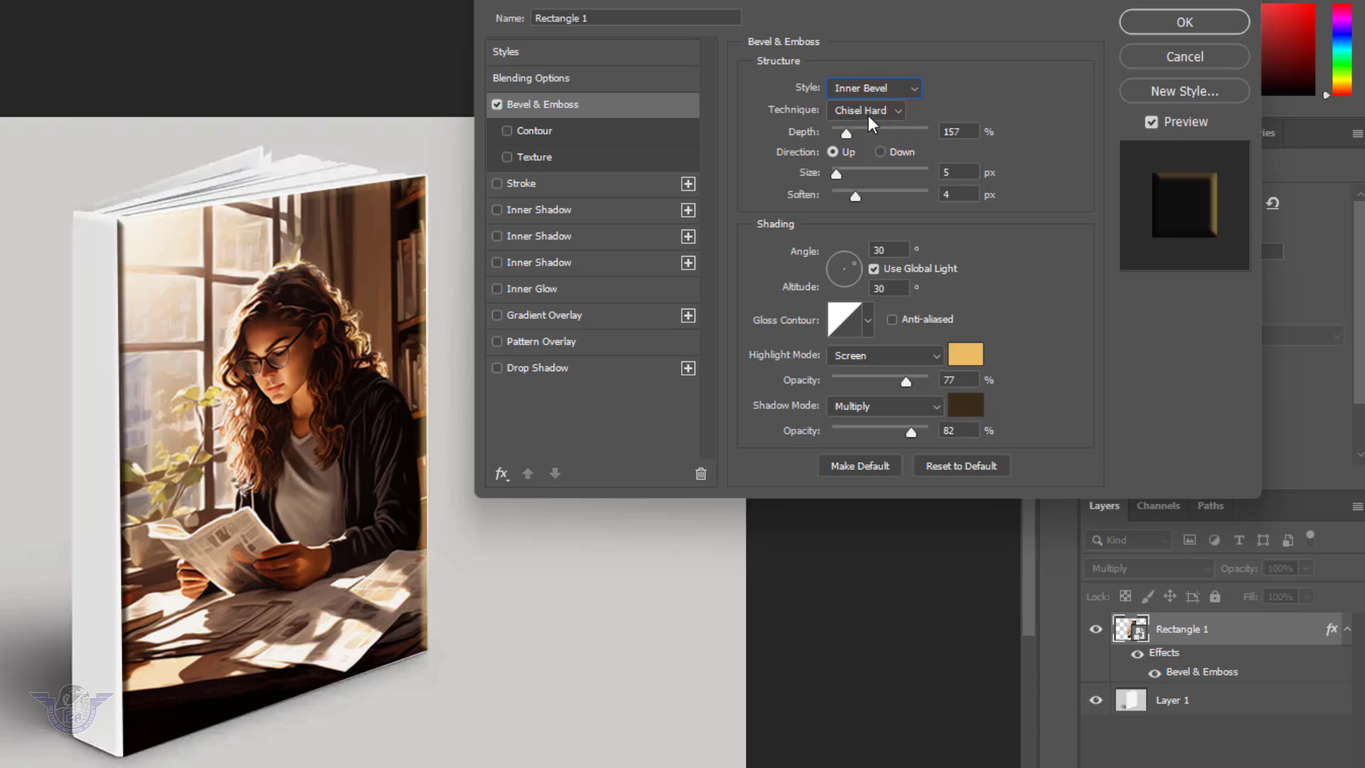
left_click_drag(848, 130, 830, 135)
left_click(835, 135)
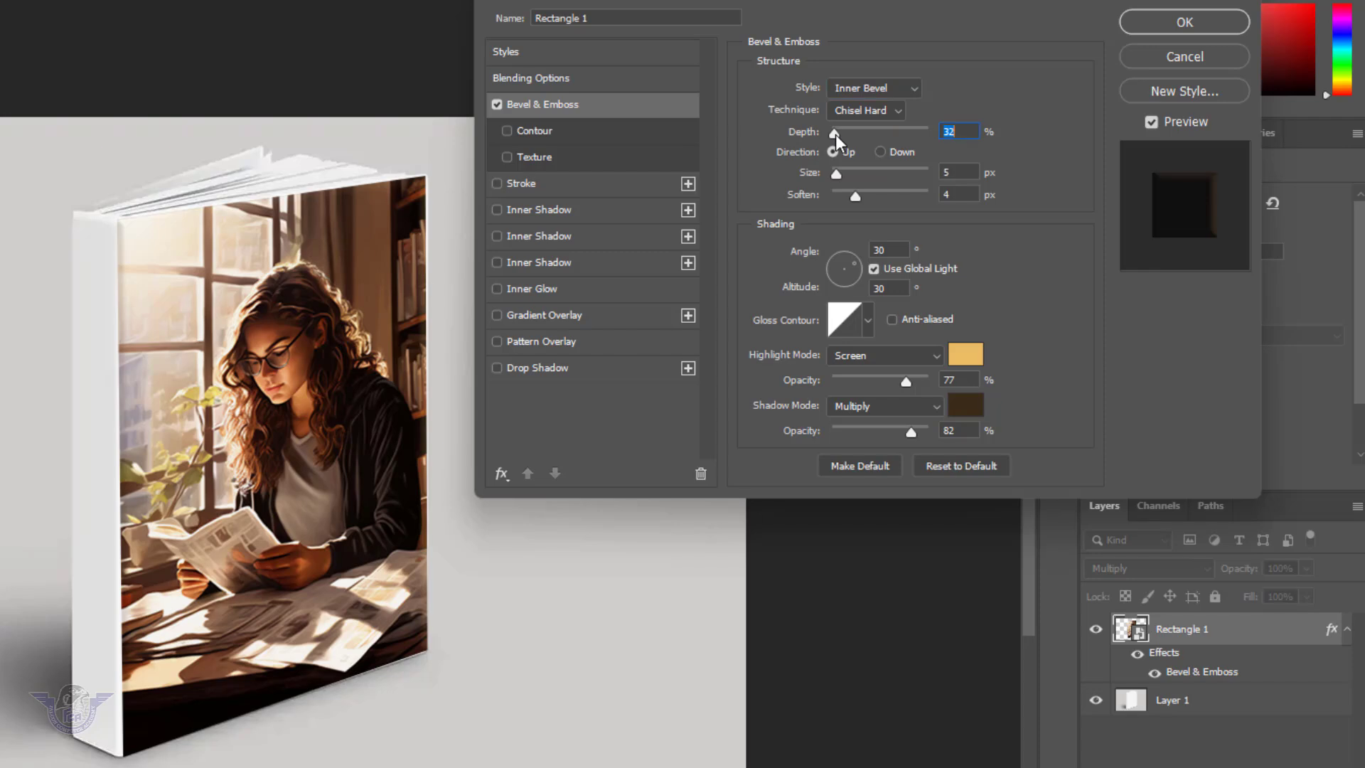
left_click_drag(835, 172, 837, 177)
left_click(838, 177)
left_click_drag(864, 195, 867, 195)
left_click(1171, 23)
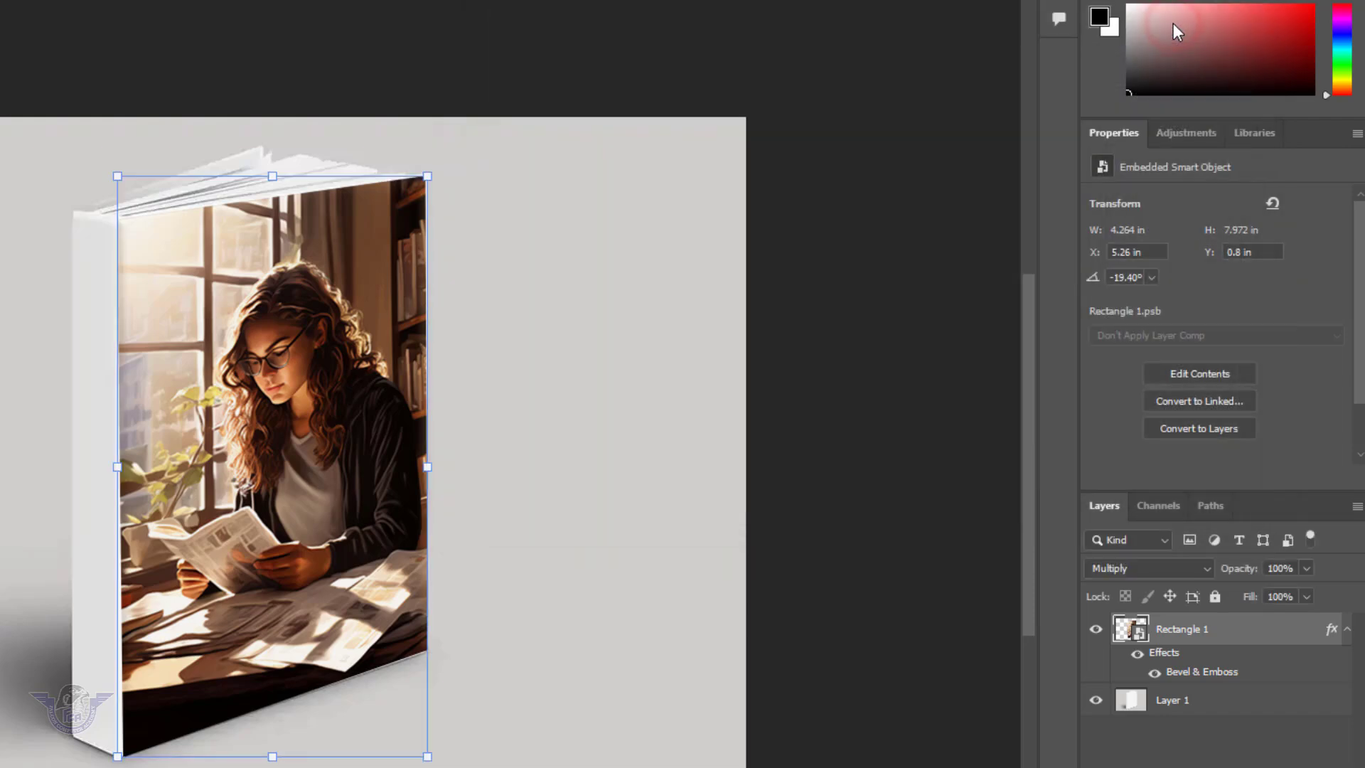
Add a black text layer reading STUDY MOTIVATION in the Masque font at 75 pt over the book.
left_click(653, 427)
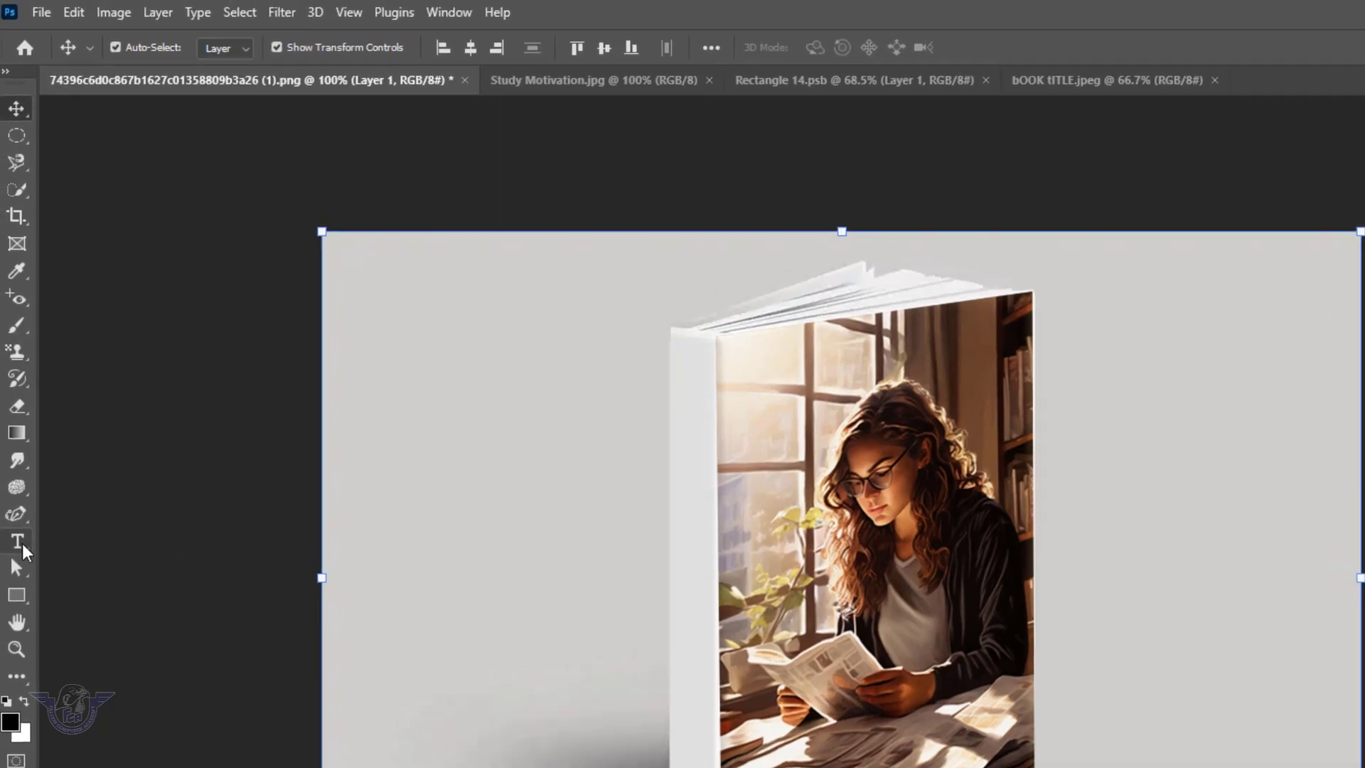
left_click(19, 542)
left_click(507, 663)
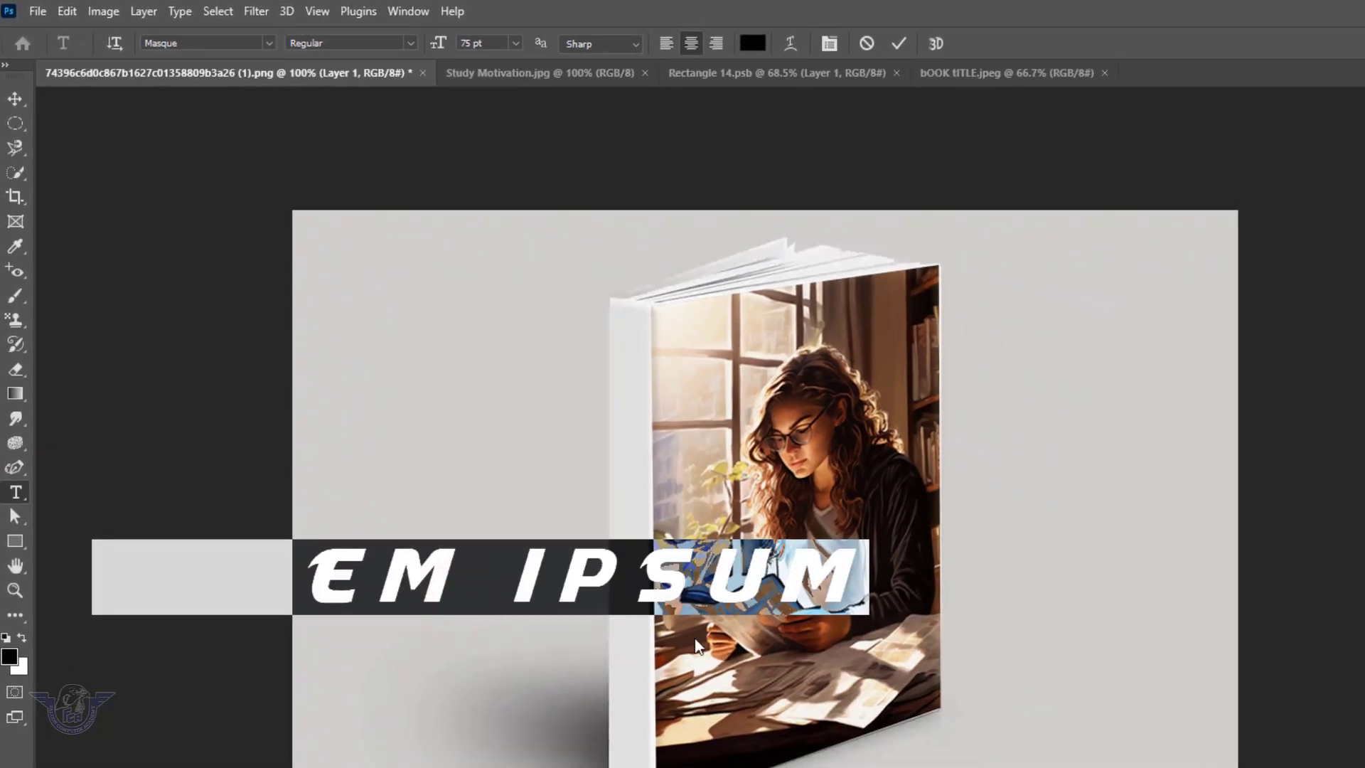
type("STUDY MO")
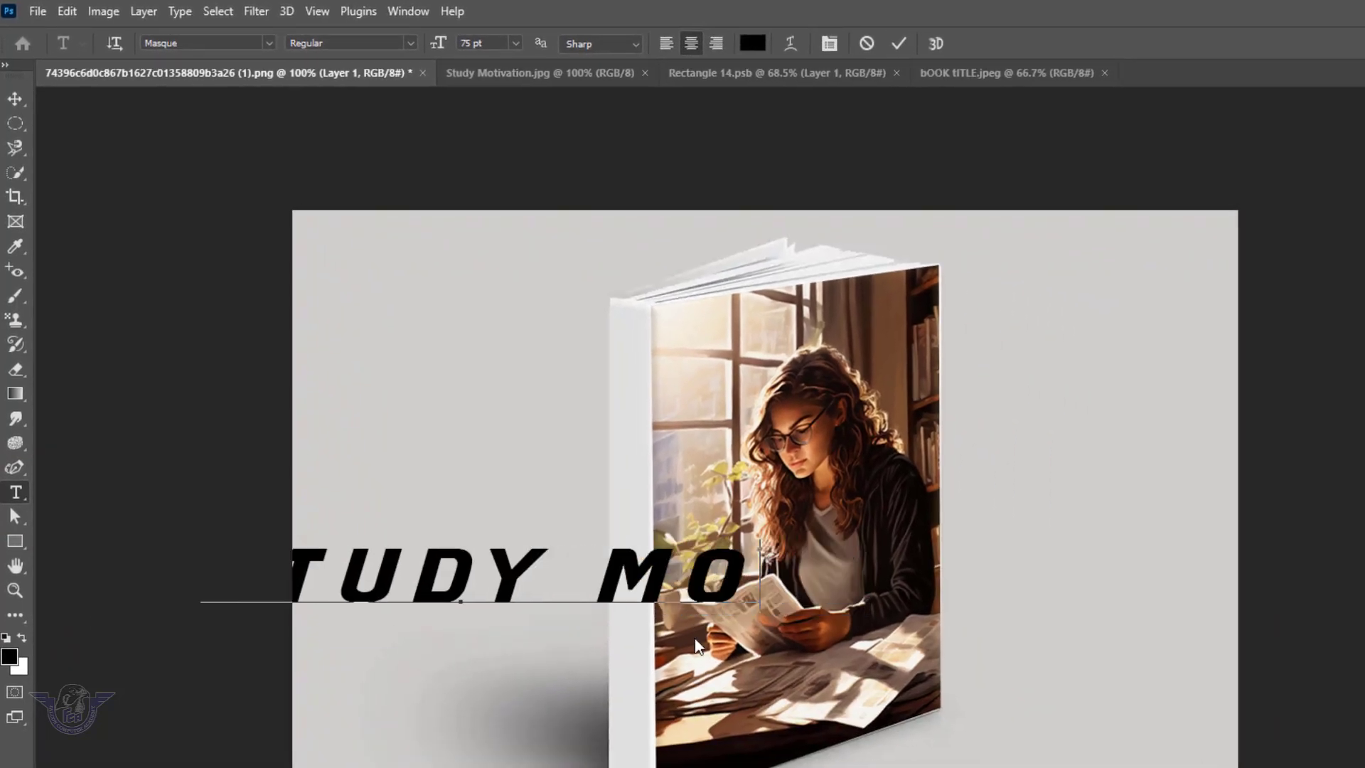
type("TIVATION")
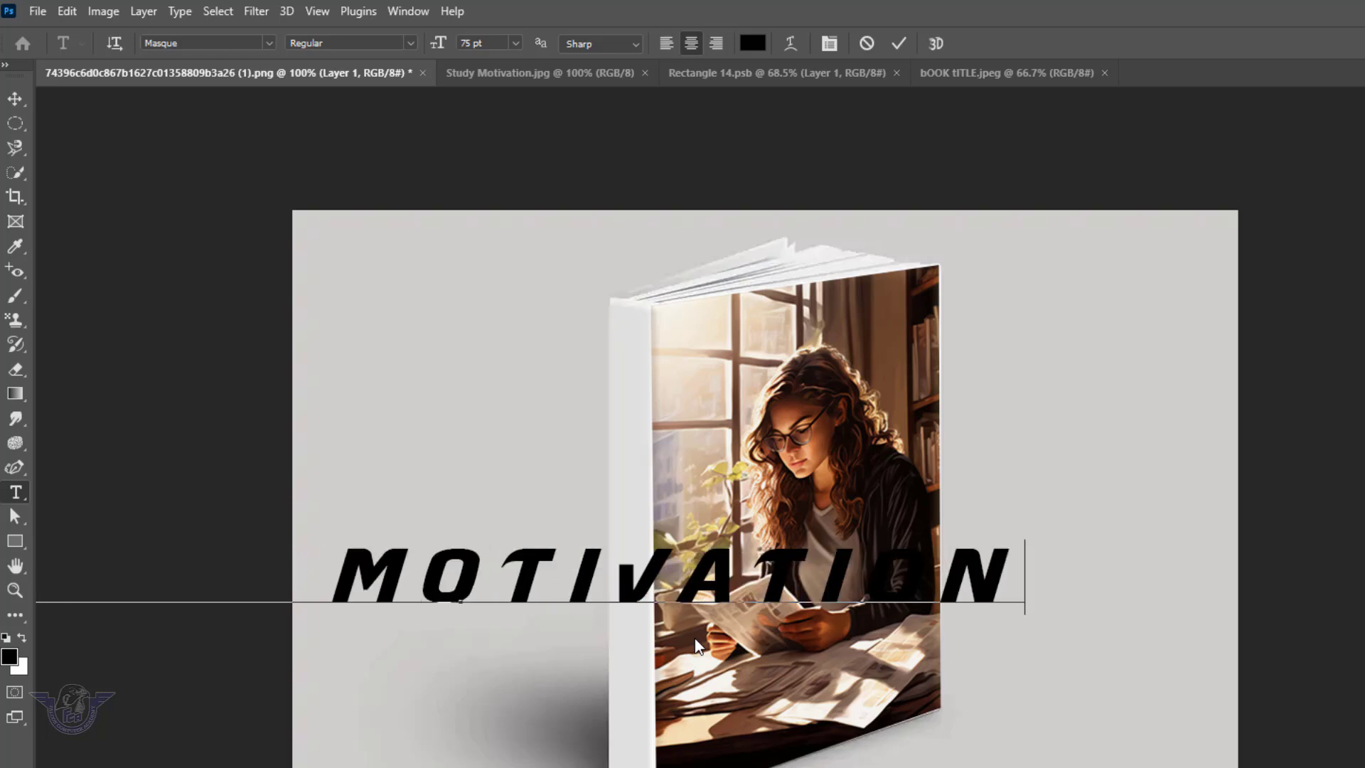
left_click(15, 98)
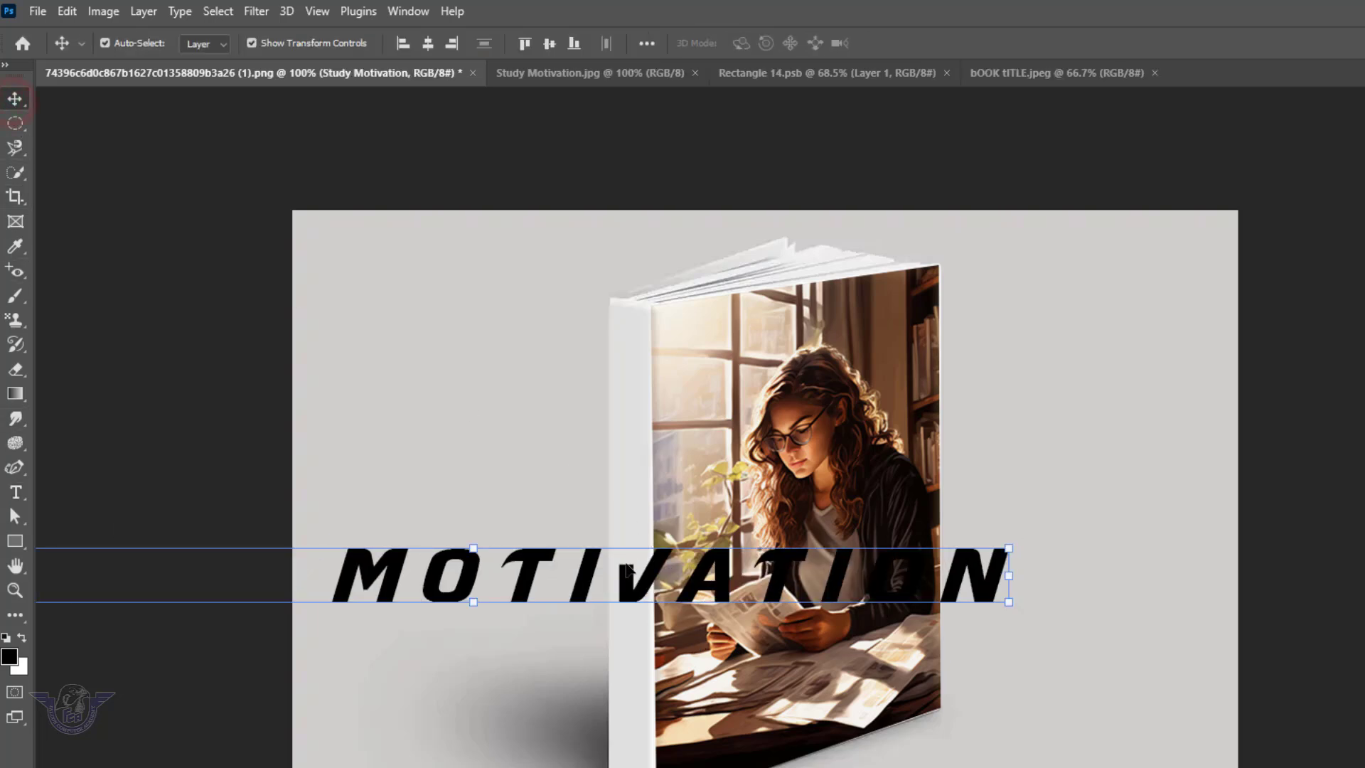
Scale the title text down, rotate it about 90° counterclockwise, and fit it vertically along the book's spine.
left_click_drag(604, 572, 794, 544)
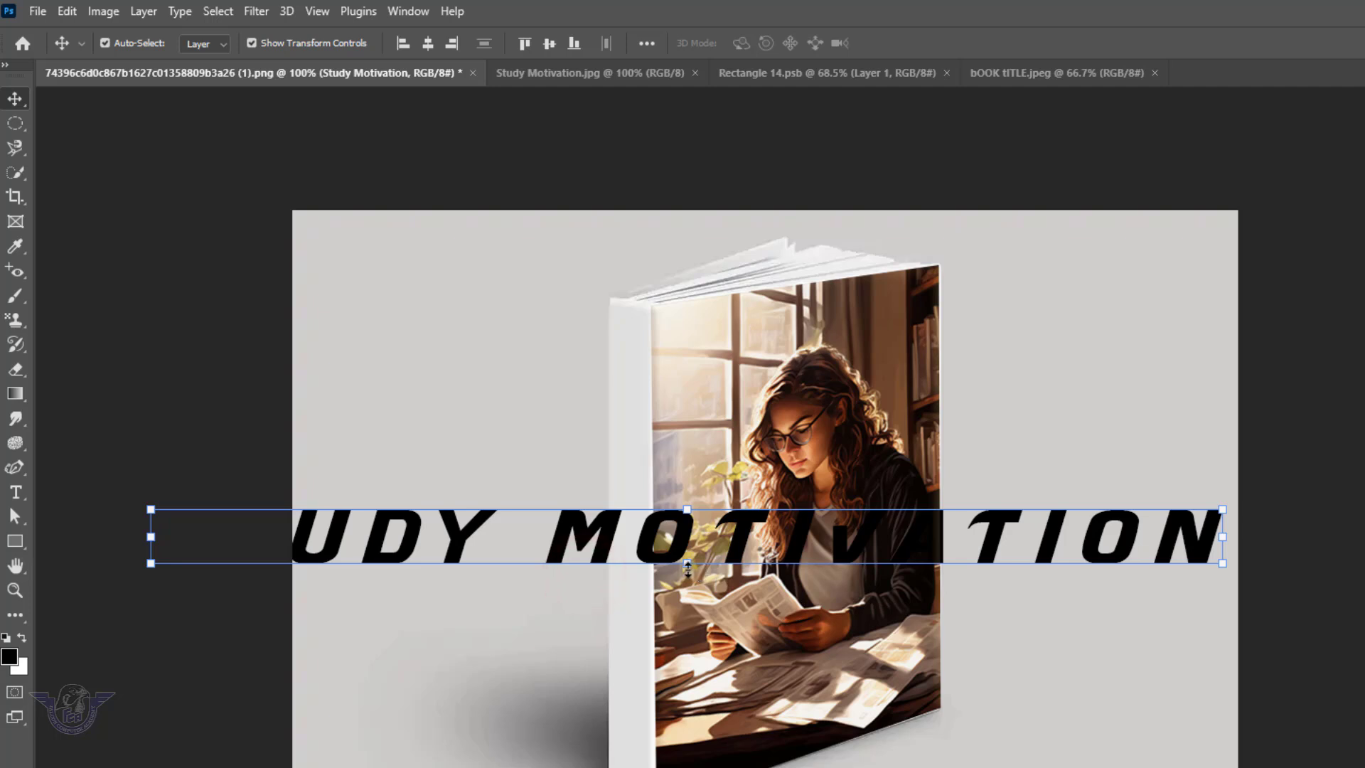
key("ctrl+t")
left_click_drag(694, 580, 689, 528)
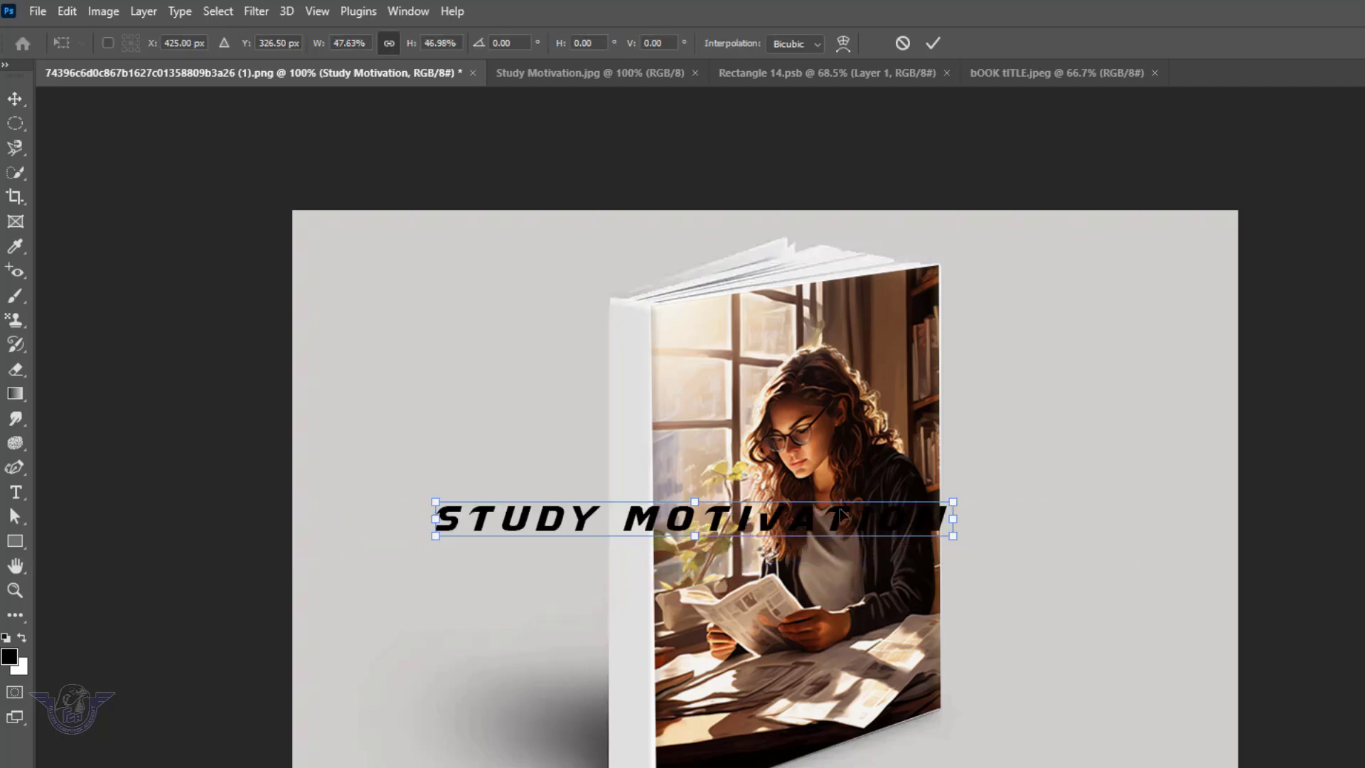
left_click_drag(972, 494, 635, 472)
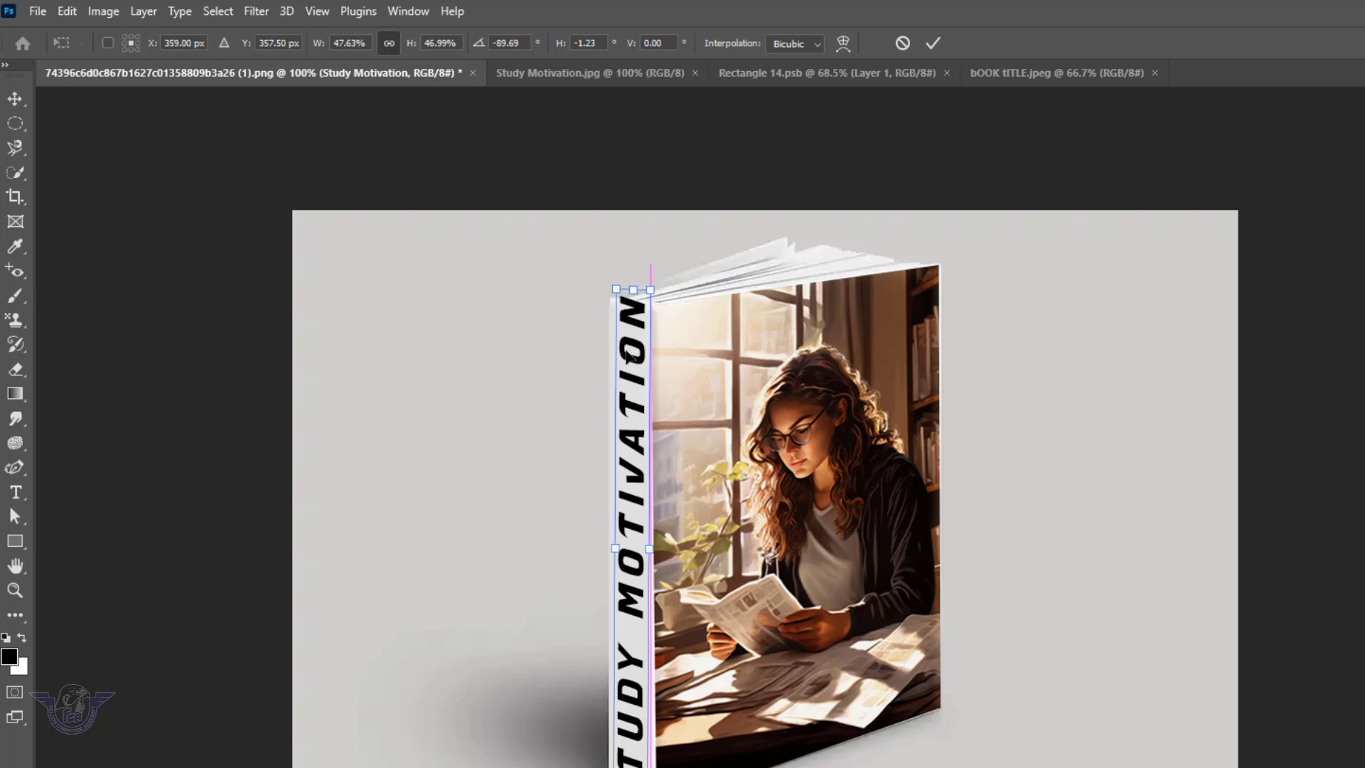
left_click_drag(627, 355, 627, 355)
left_click_drag(632, 291, 633, 418)
left_click_drag(647, 617, 635, 501)
double_click(630, 558)
left_click(1167, 501)
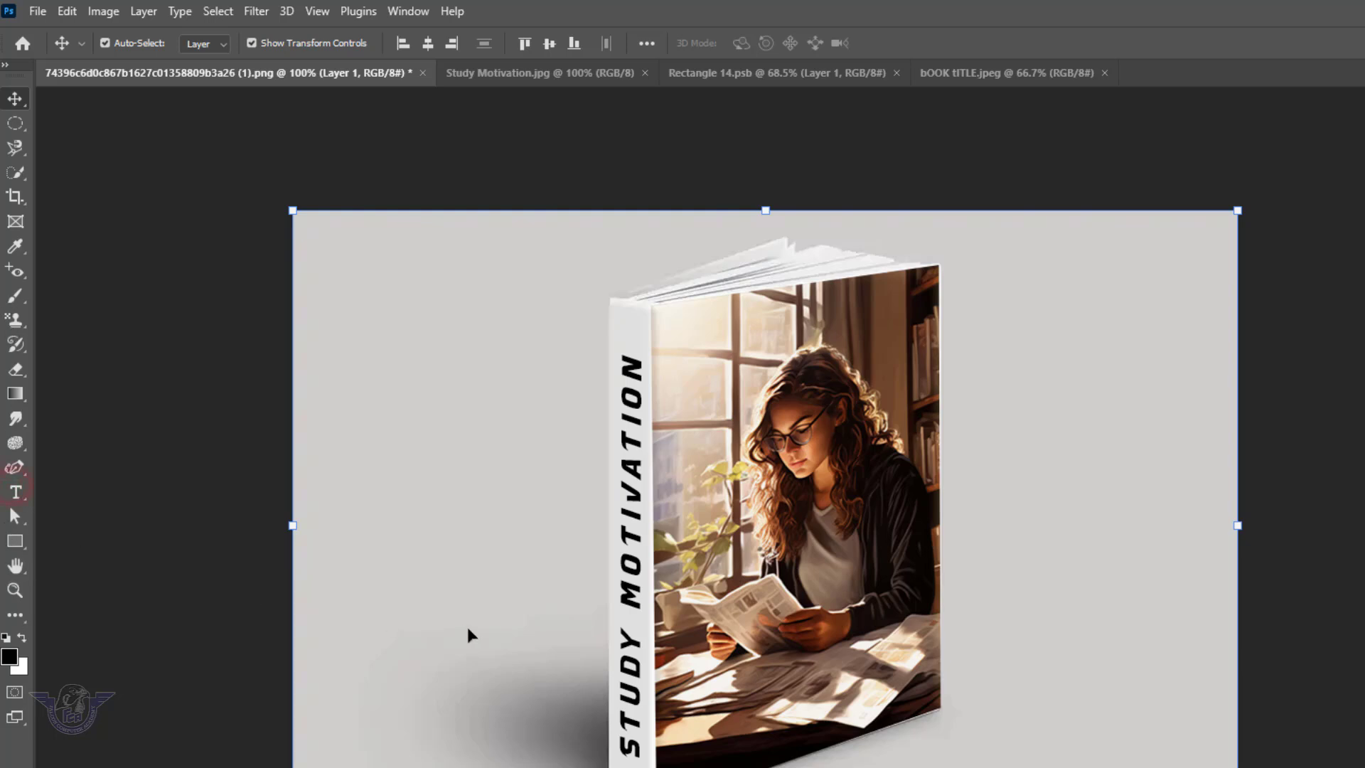
Add a second text layer reading STUDY MOTIVATION for the front cover.
left_click(15, 490)
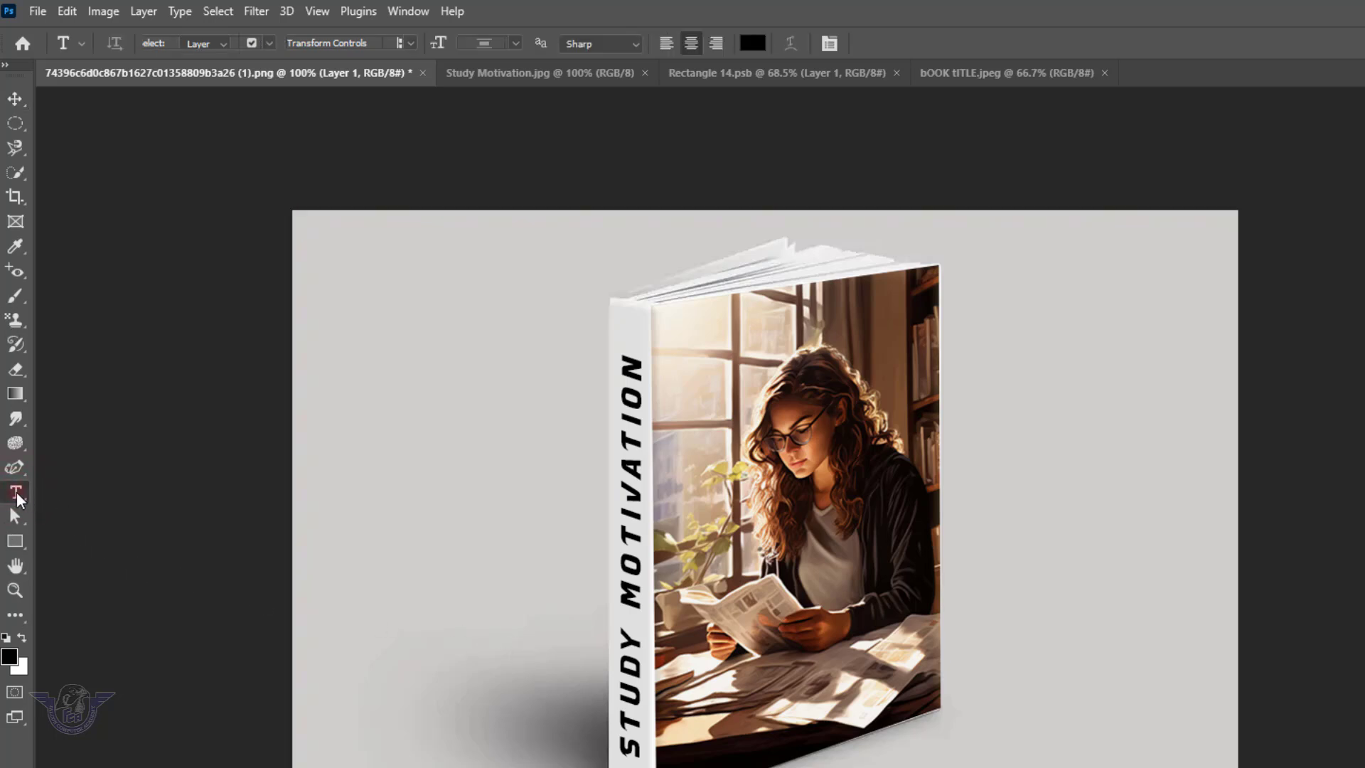
left_click(526, 603)
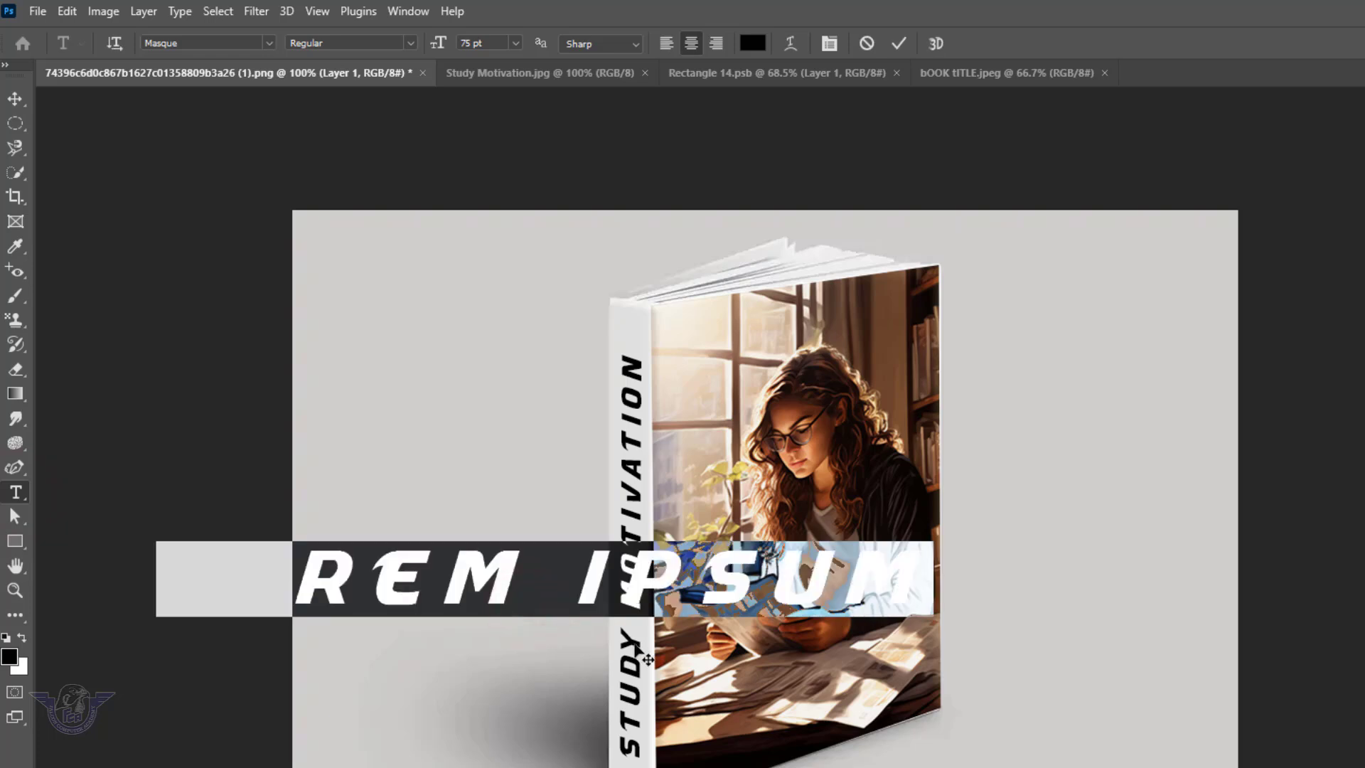
type("STUDY")
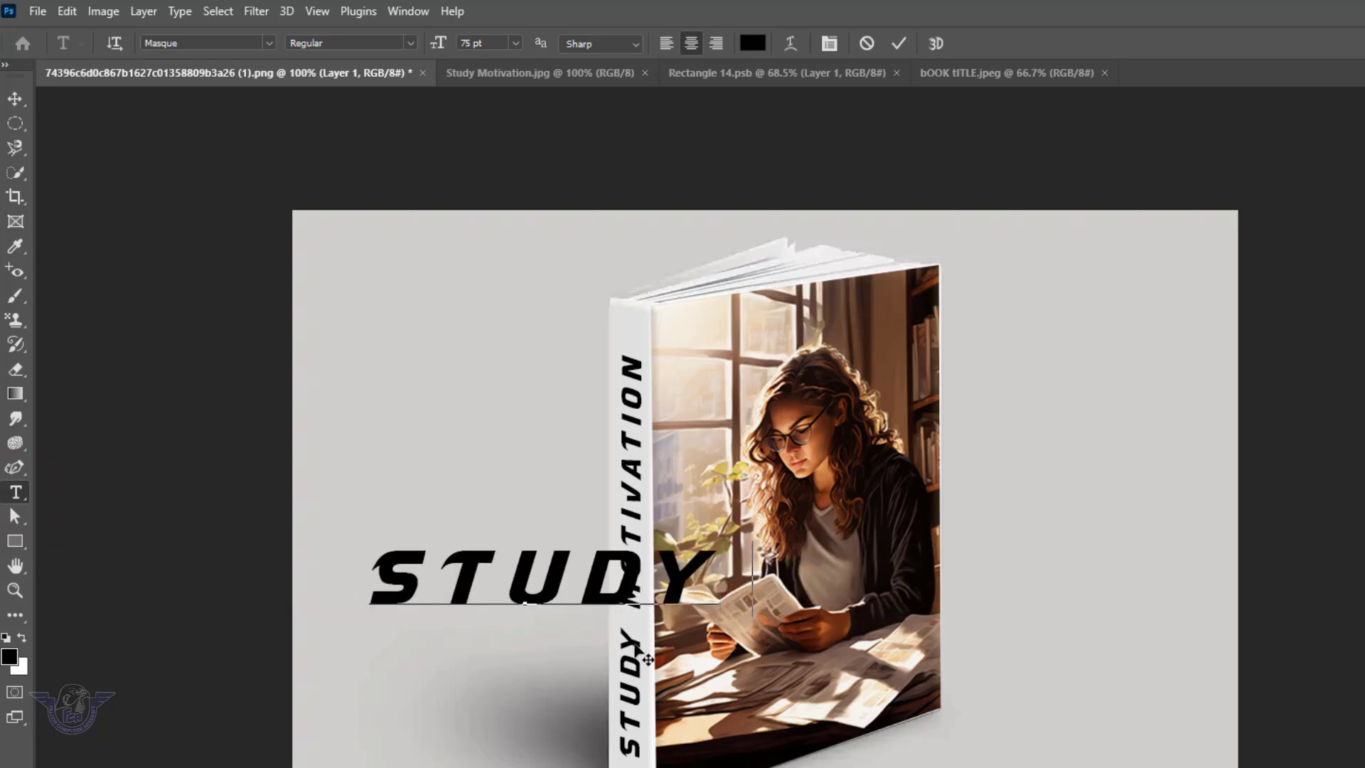
type(" MOTIVATION")
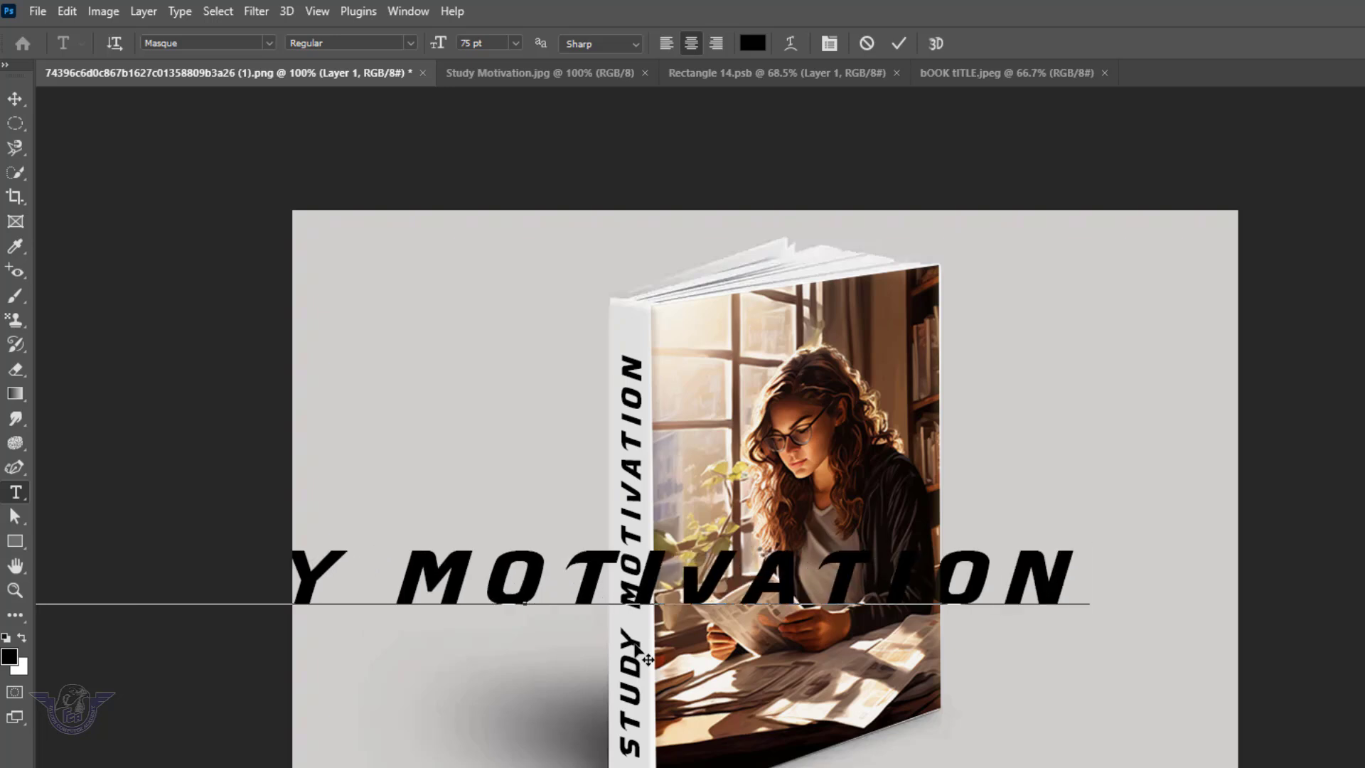
left_click(15, 100)
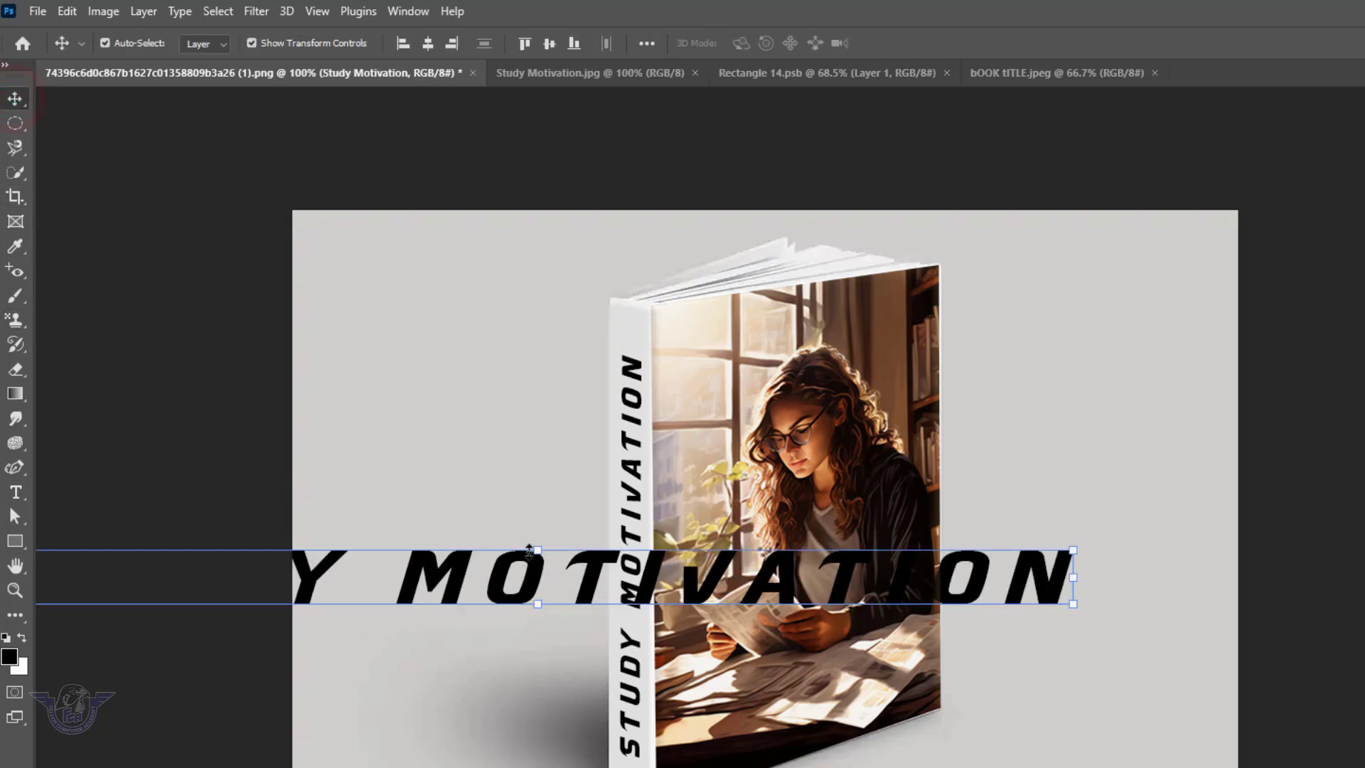
Scale the second title to about 17.9%, place it on the lower front cover, and rotate it -5.57° to follow the perspective.
left_click_drag(537, 551, 789, 659)
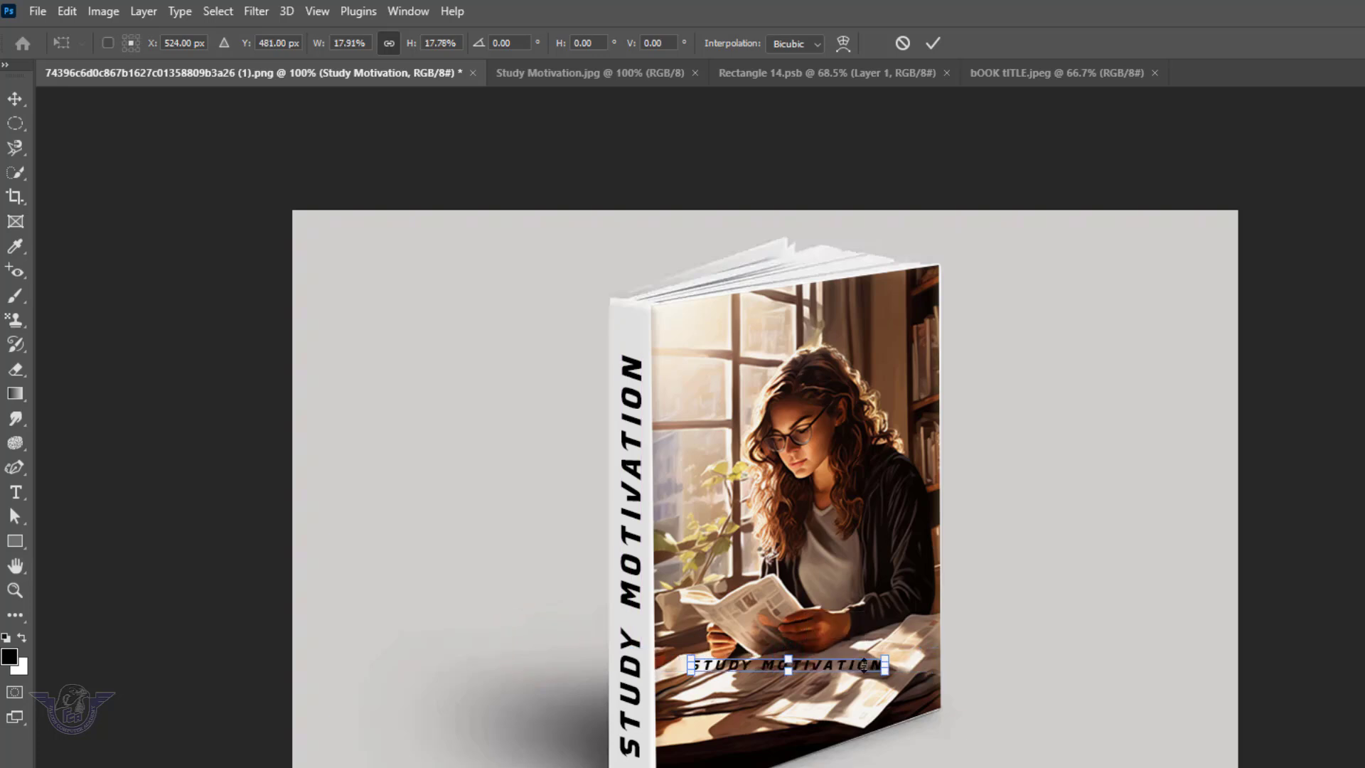
left_click_drag(899, 658, 899, 644)
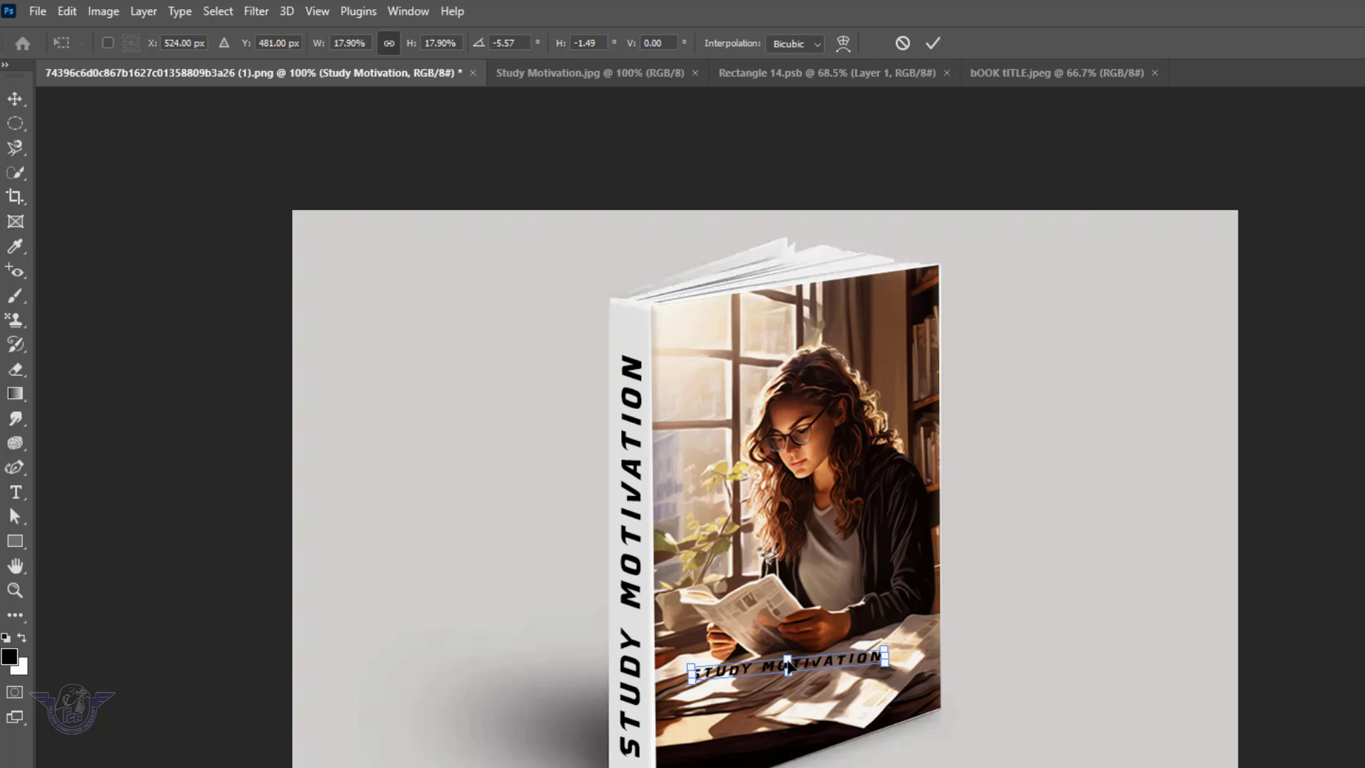
key("Return")
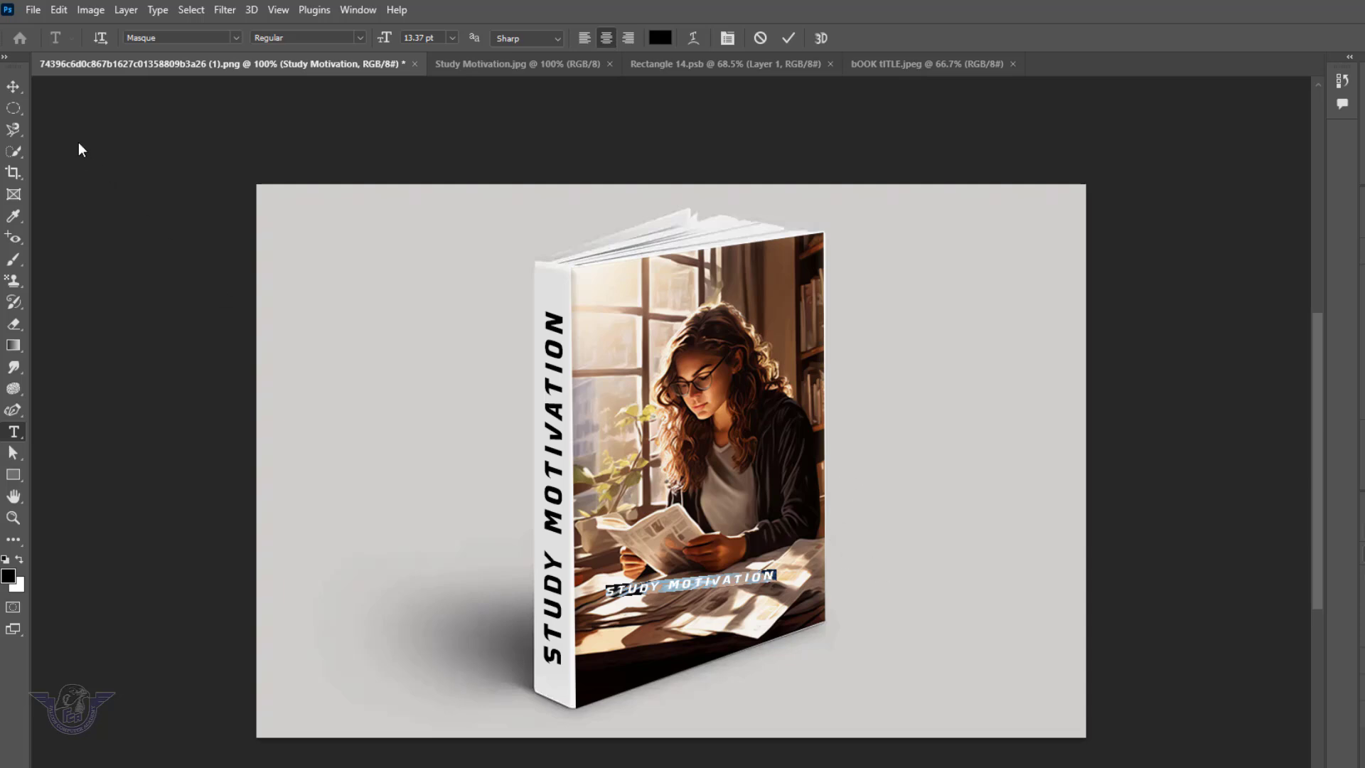
left_click(13, 86)
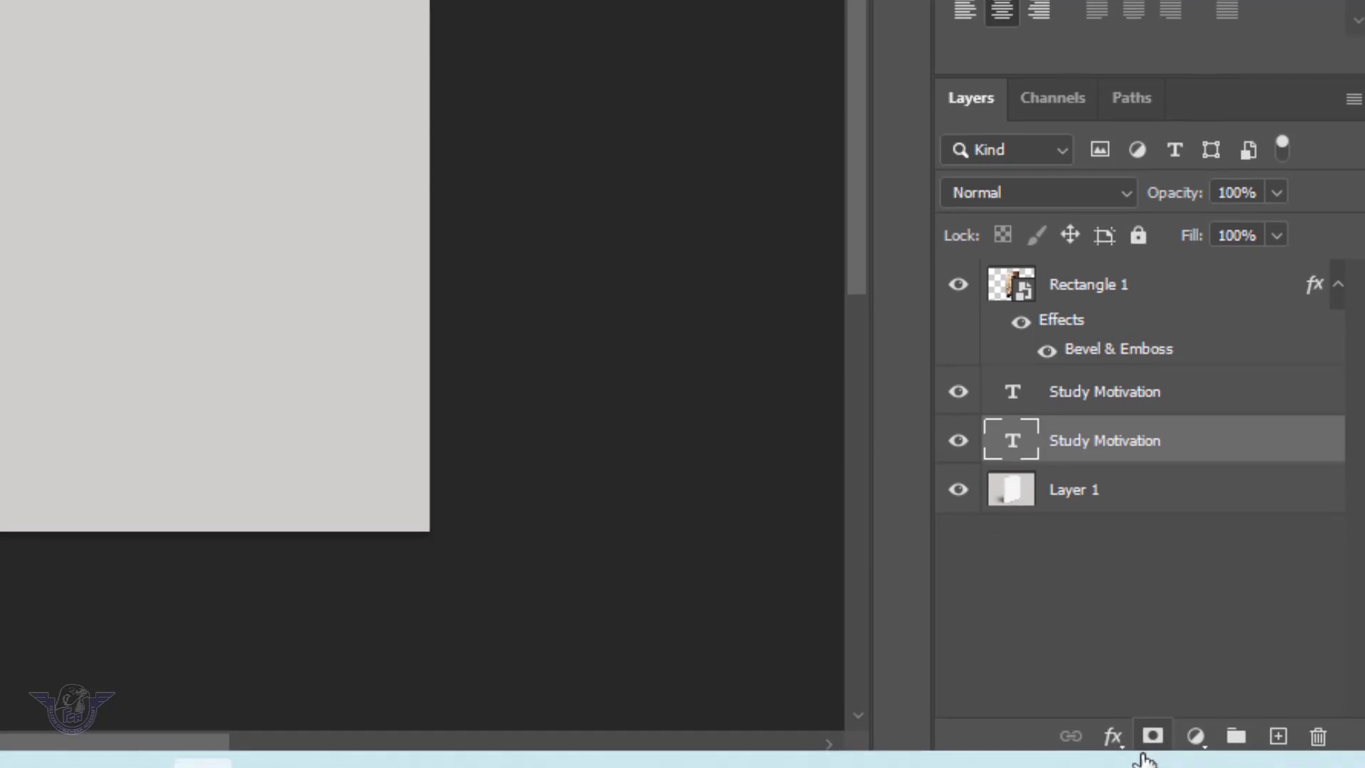
Add a drop shadow to the front-cover title and choose a bright cyan shadow color.
left_click(1114, 736)
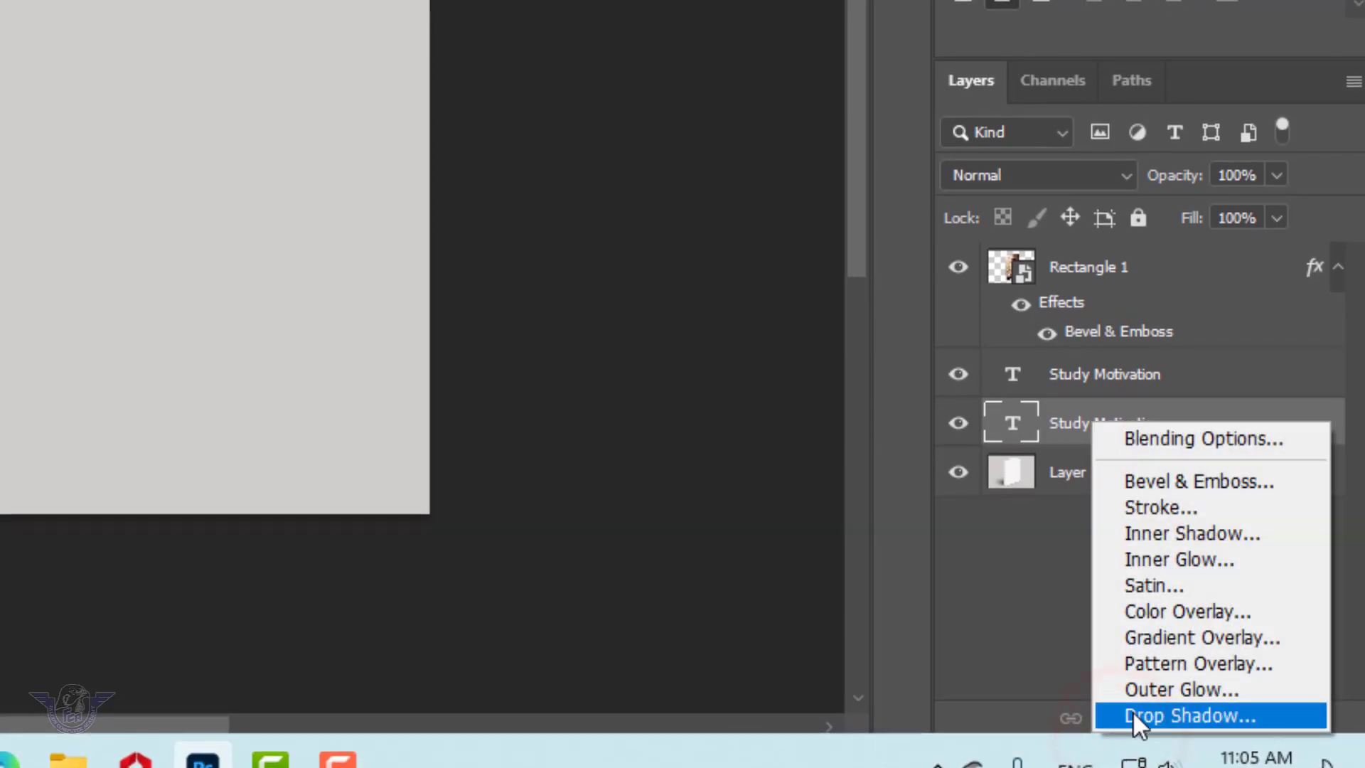
left_click(1138, 717)
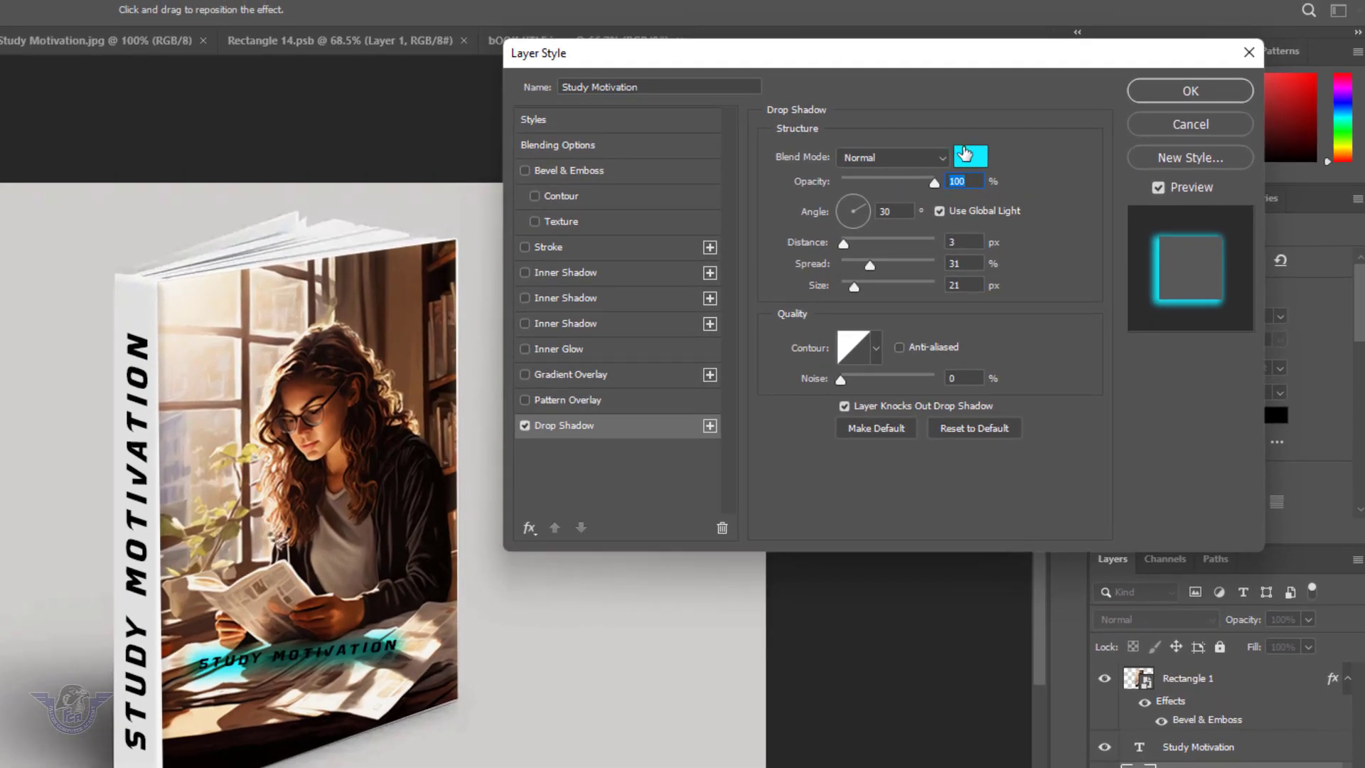
left_click(967, 156)
left_click(786, 417)
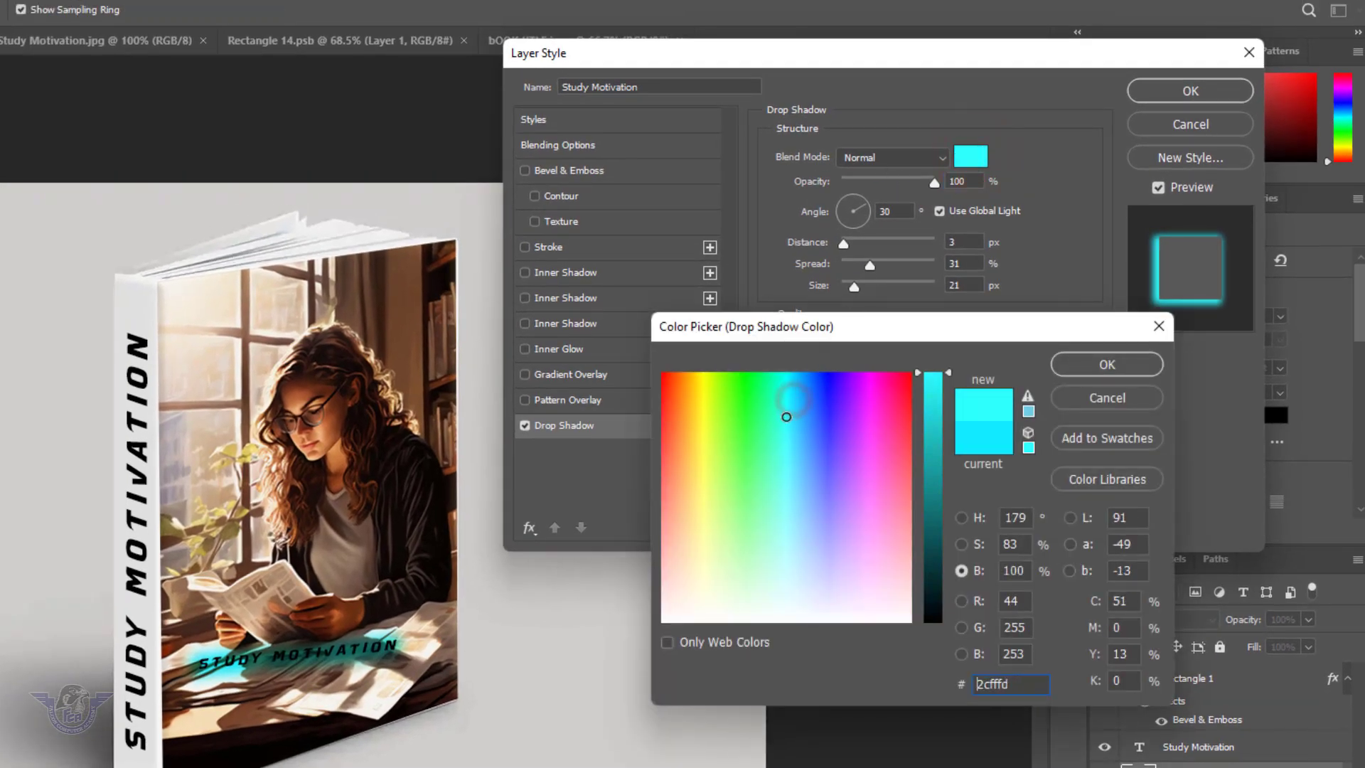
left_click(786, 408)
mouse_move(787, 409)
left_mouse_down()
mouse_move(787, 383)
mouse_move(786, 449)
mouse_move(791, 407)
left_mouse_up()
left_click(1082, 364)
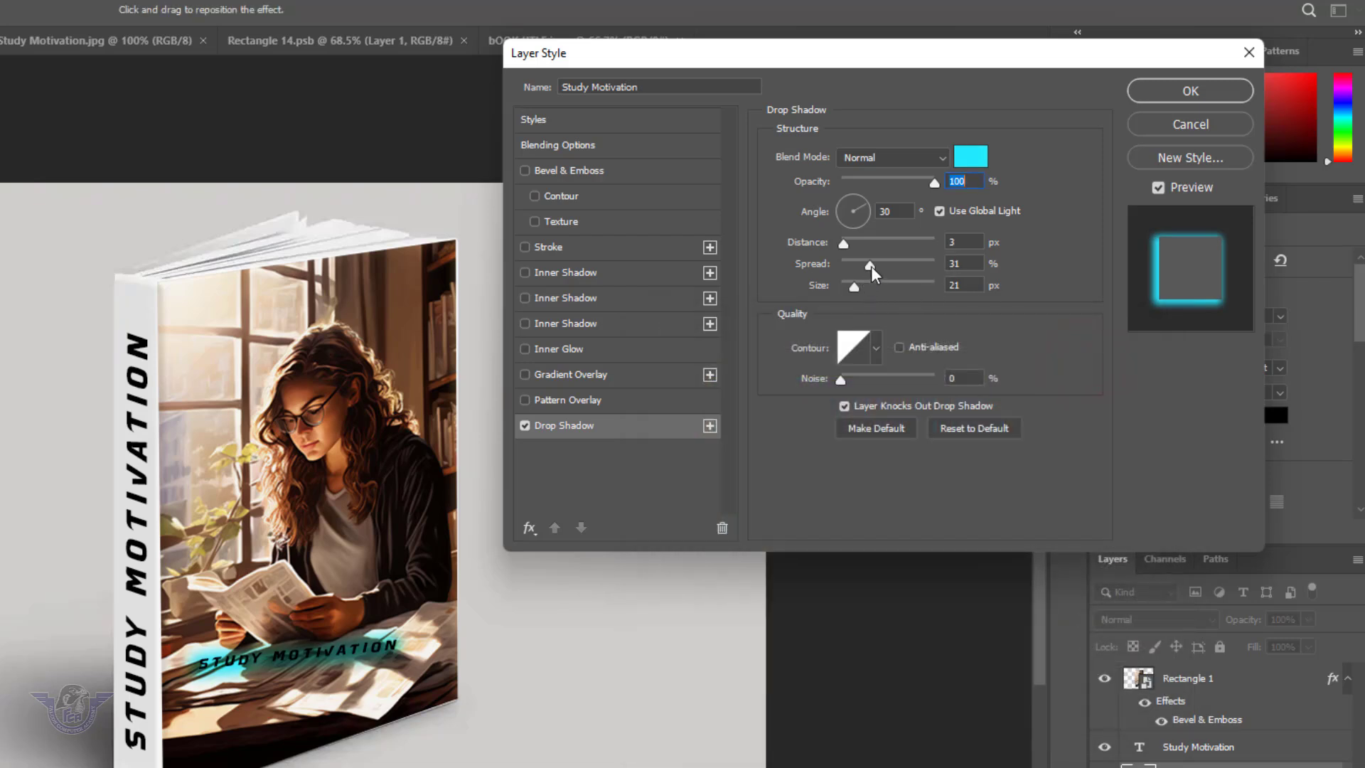
Adjust the title's drop shadow spread and size with opacity at maximum, and apply the layer style.
mouse_move(874, 273)
left_mouse_down()
mouse_move(848, 273)
mouse_move(873, 282)
left_mouse_up()
left_click_drag(934, 183, 1016, 199)
left_click_drag(854, 287, 882, 266)
left_click(1181, 92)
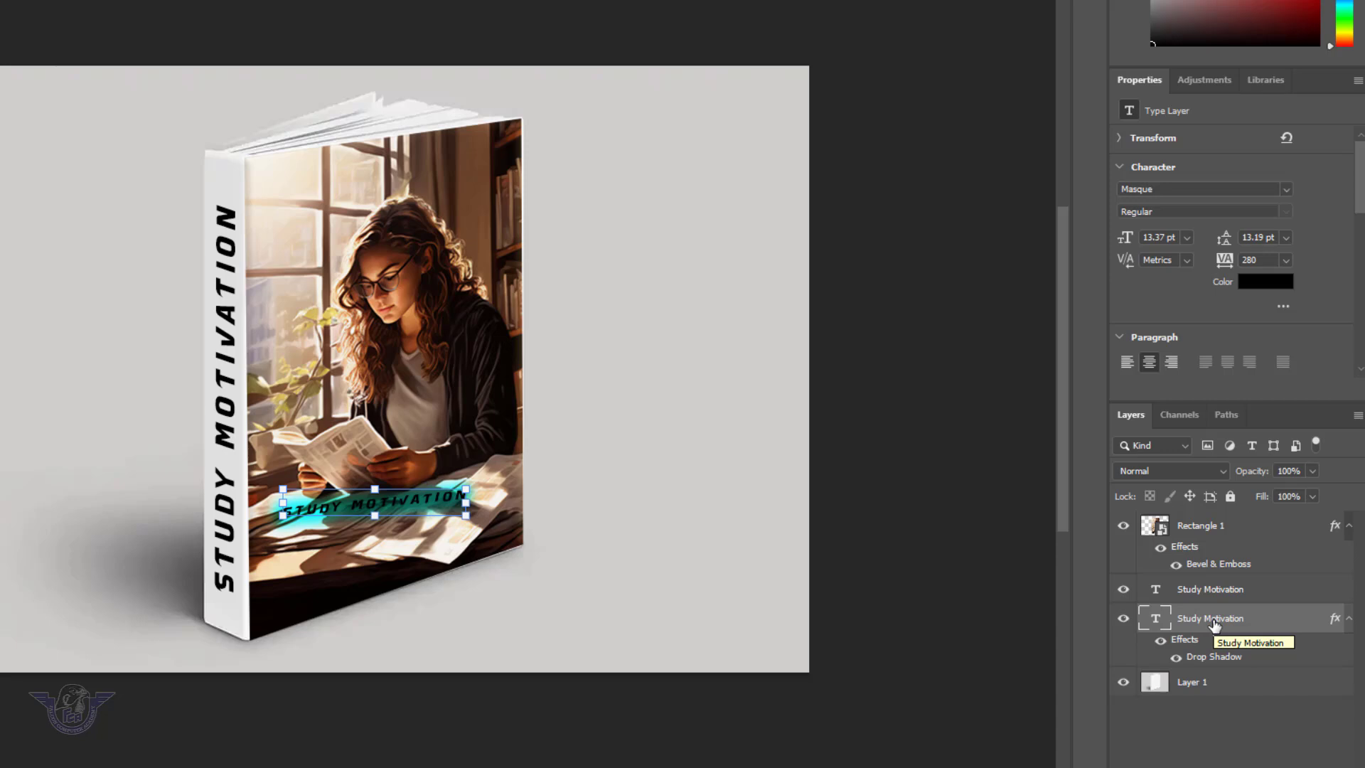
Move the front-cover title layer above Rectangle 1, shift the title slightly down on the cover, and deselect it.
left_click_drag(1213, 624, 1192, 518)
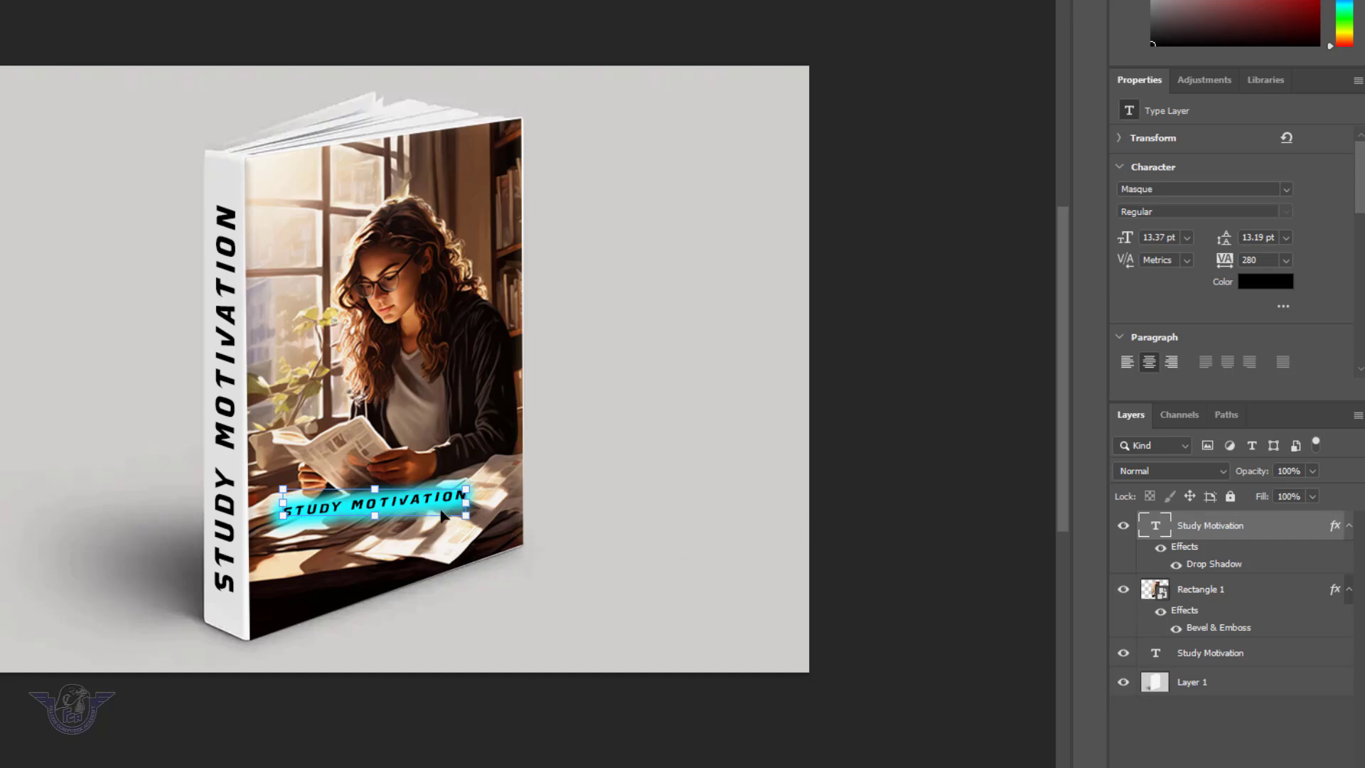
left_click_drag(418, 504, 418, 520)
left_click(899, 509)
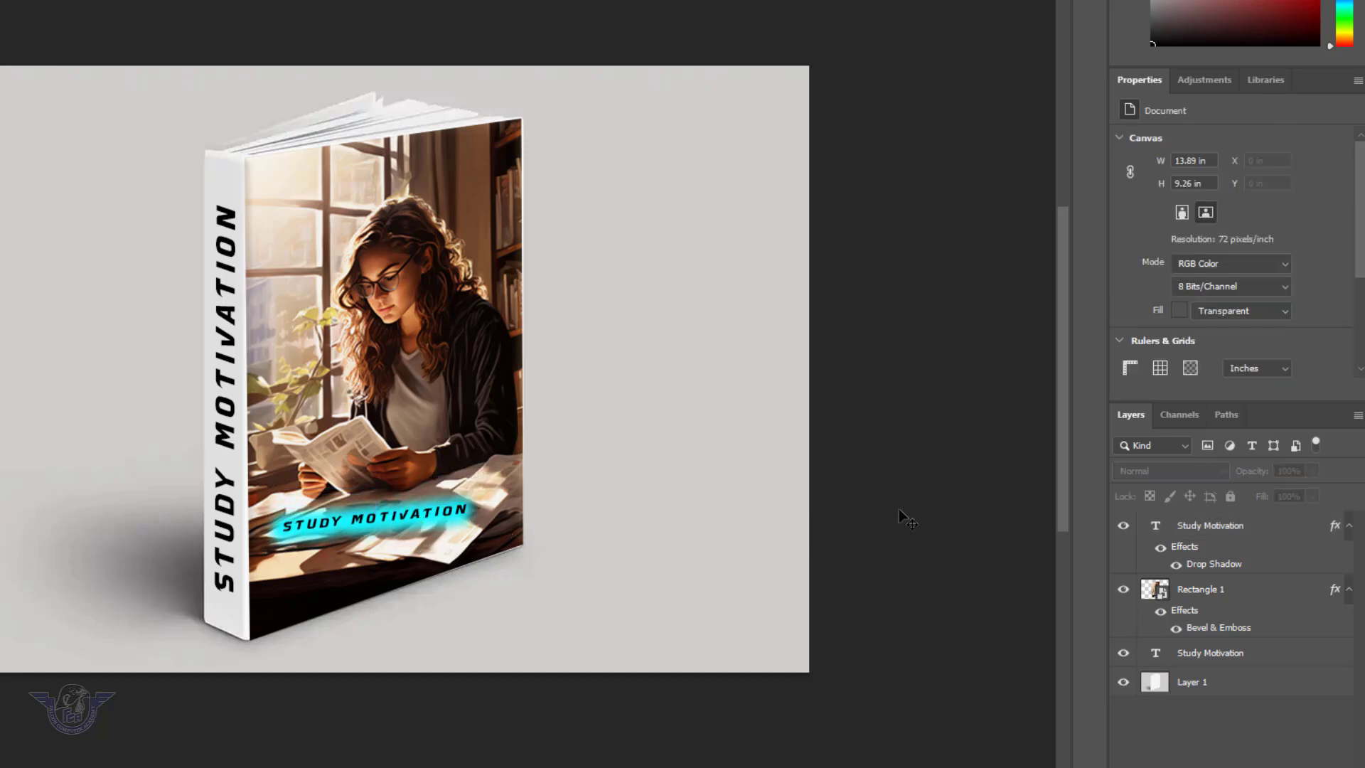